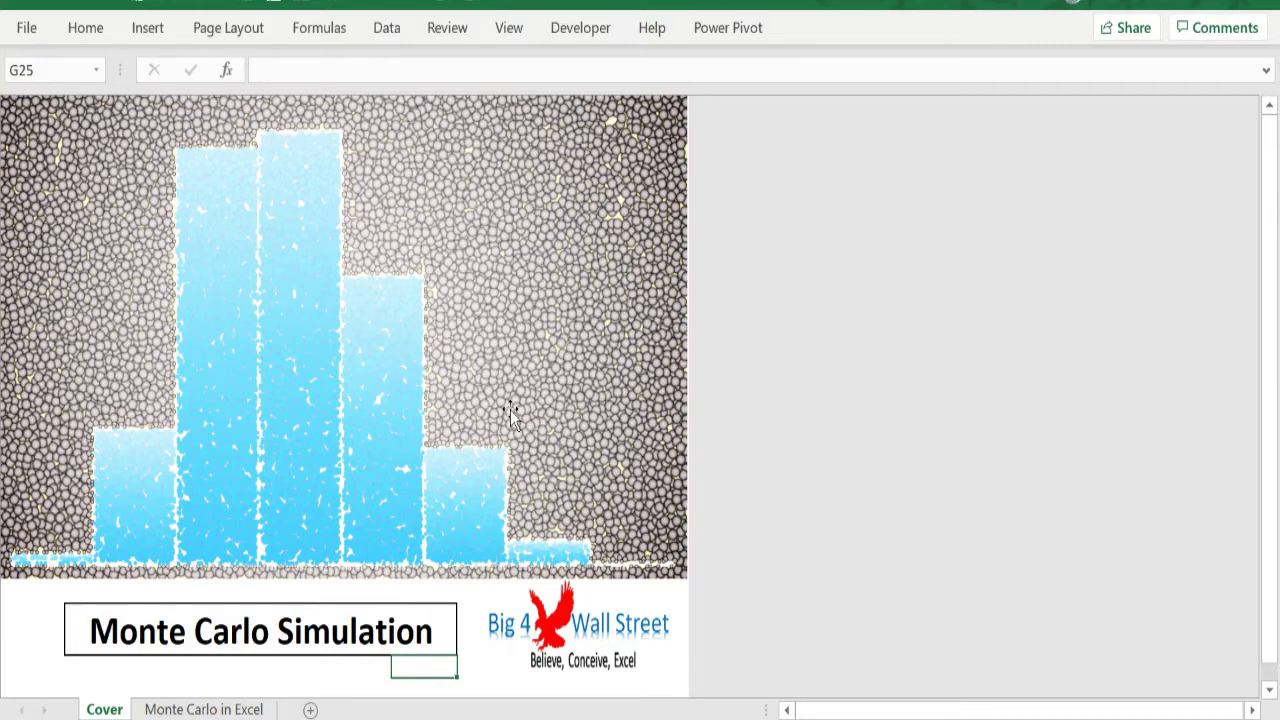
Open the Monte Carlo in Excel sheet and go through the Investment, Project Inflows and Outflows rows.
left_click(178, 709)
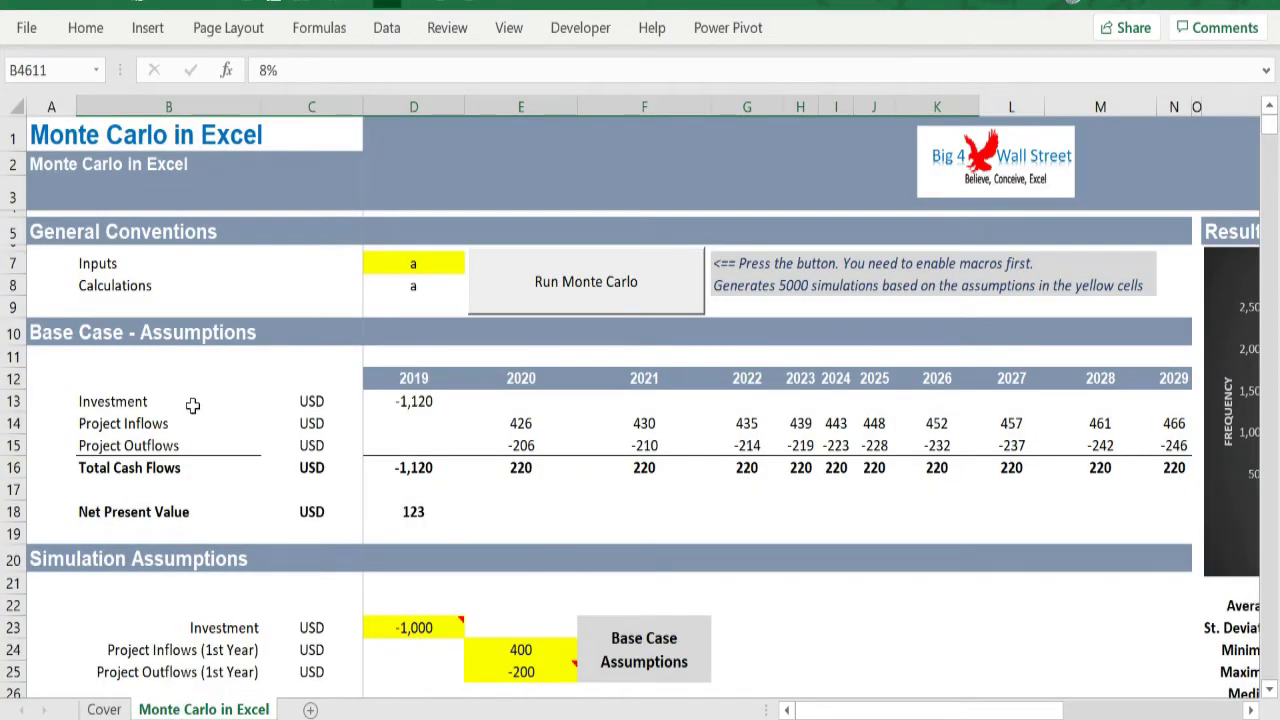
left_click(131, 402)
scroll(148, 403, "down", 1)
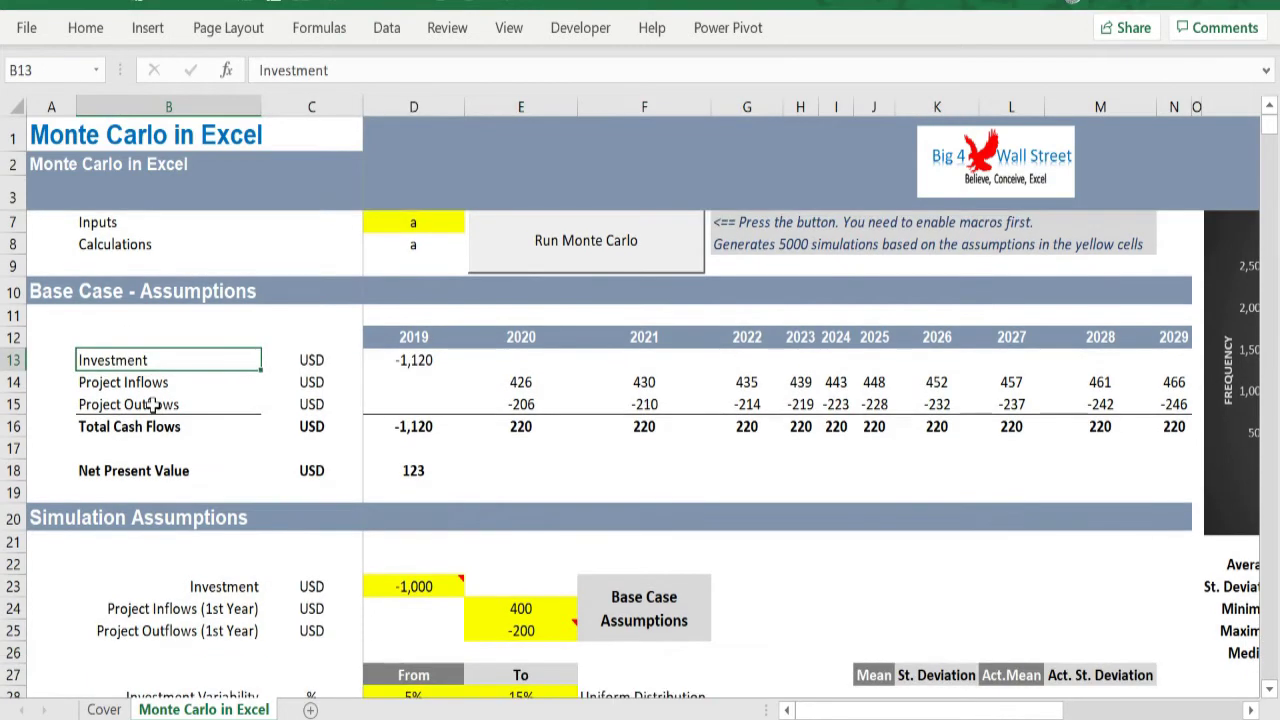
scroll(152, 404, "down", 3)
left_click(230, 382)
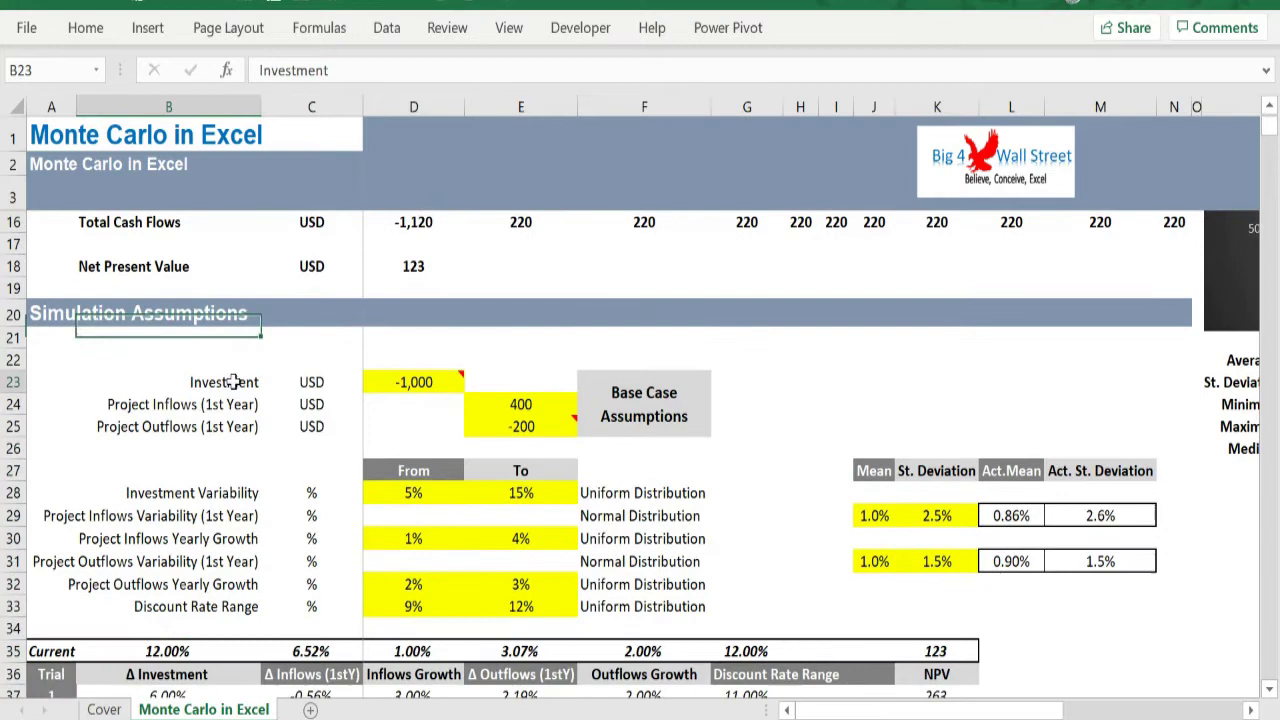
left_click(222, 404)
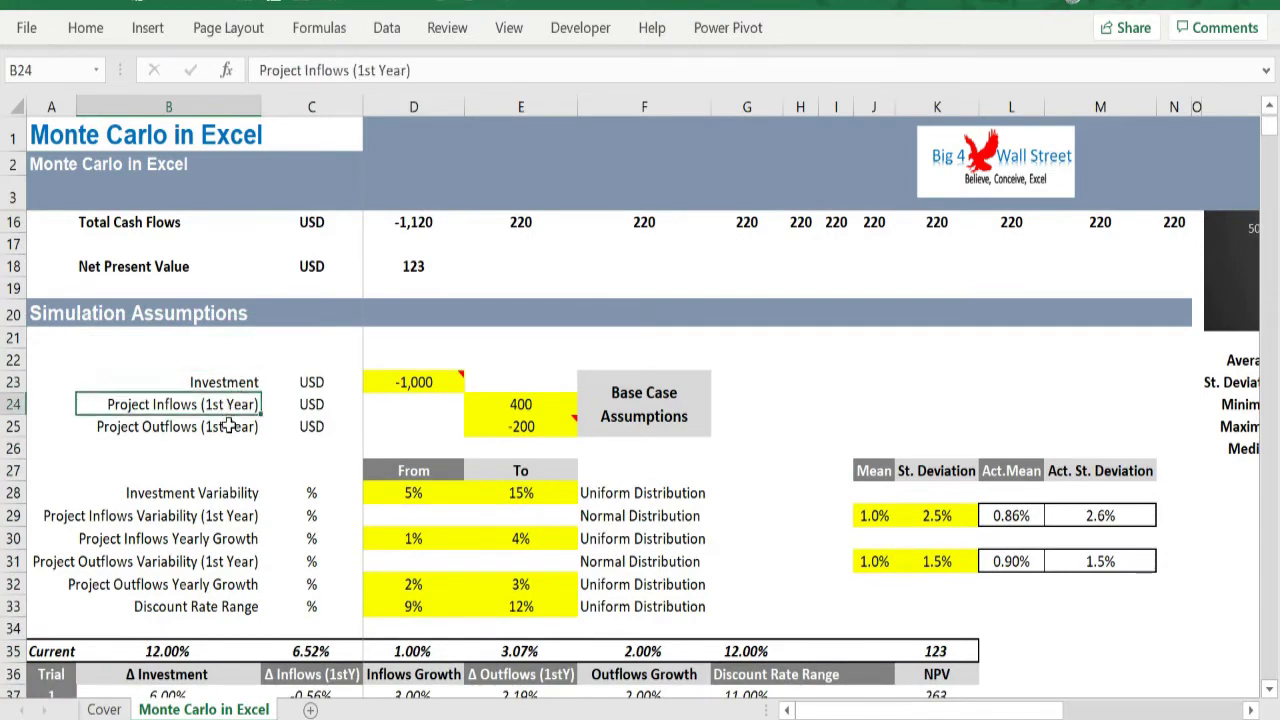
left_click(245, 427)
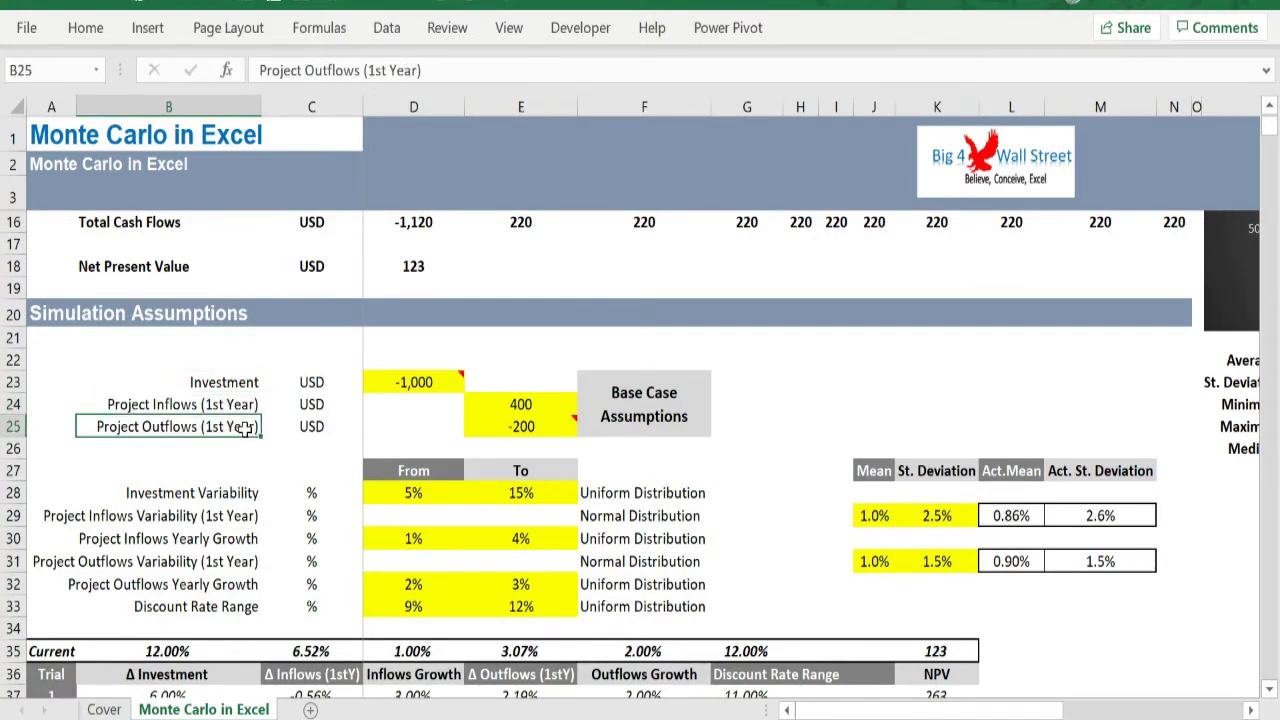
Check the assumption values: -1,000 investment in D23, 400 inflows in E24 and -200 outflows in E25.
scroll(247, 430, "up", 1)
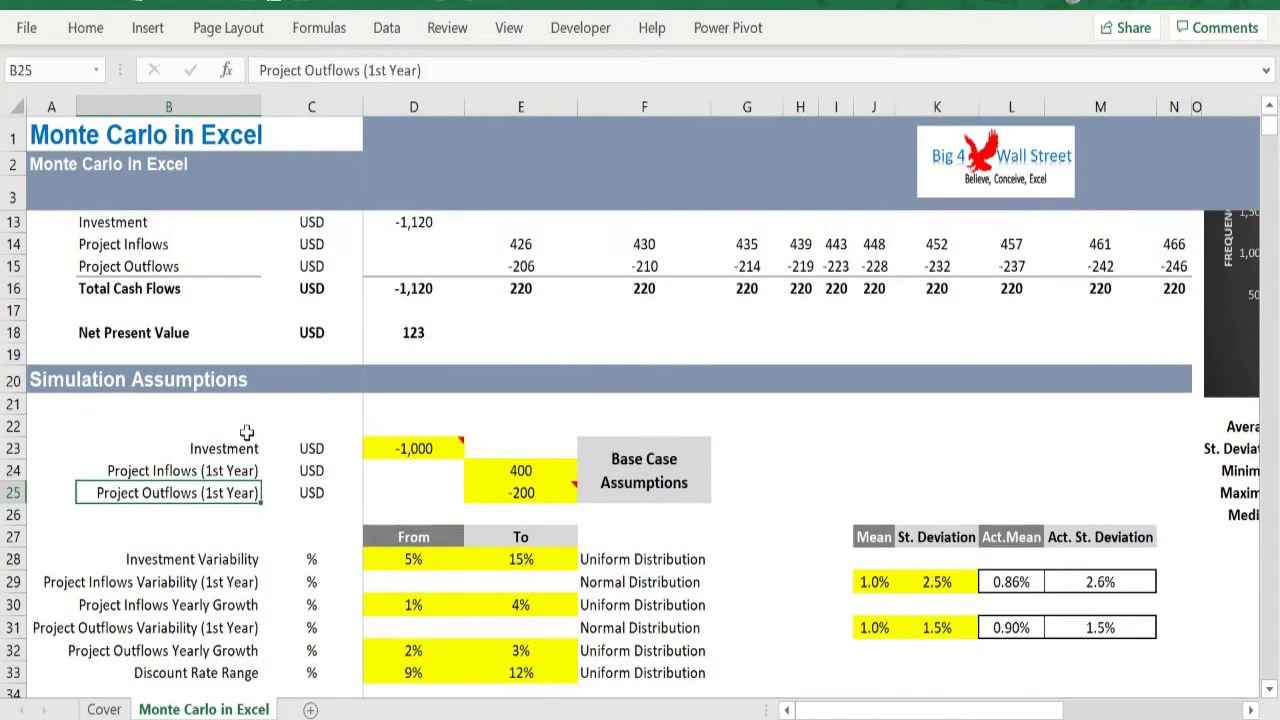
left_click(436, 446)
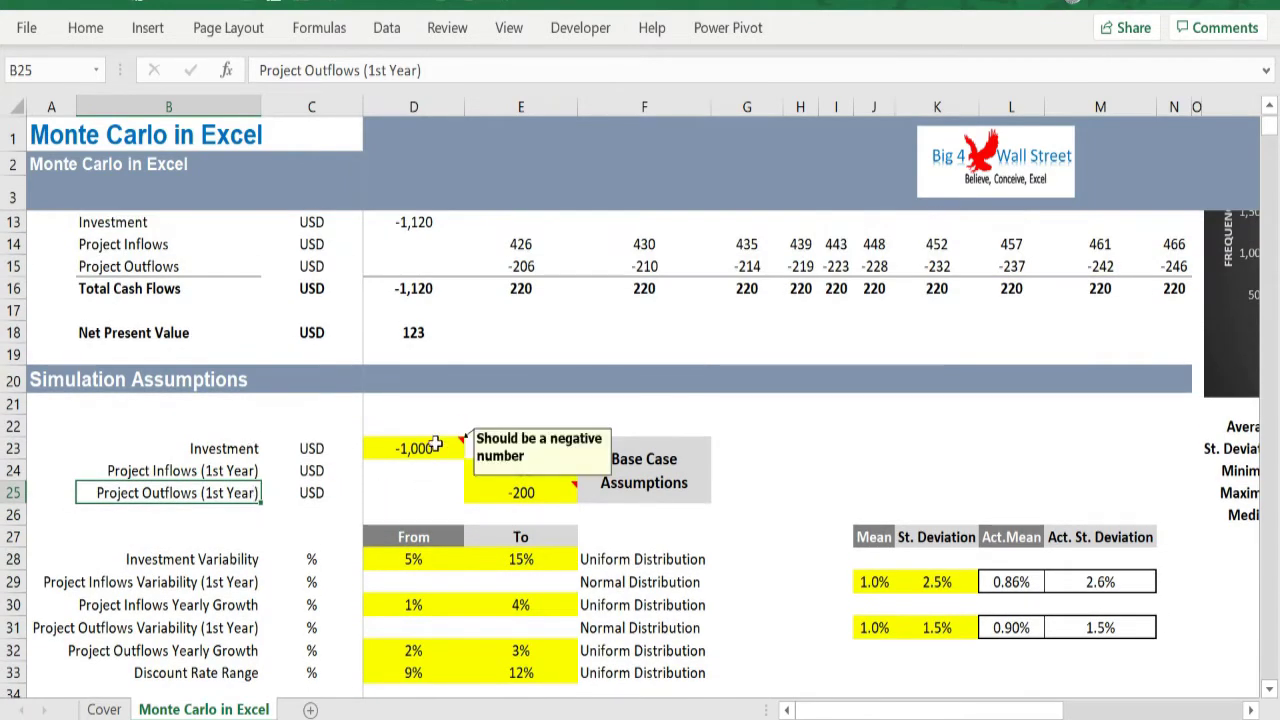
left_click(502, 476)
left_click(506, 498)
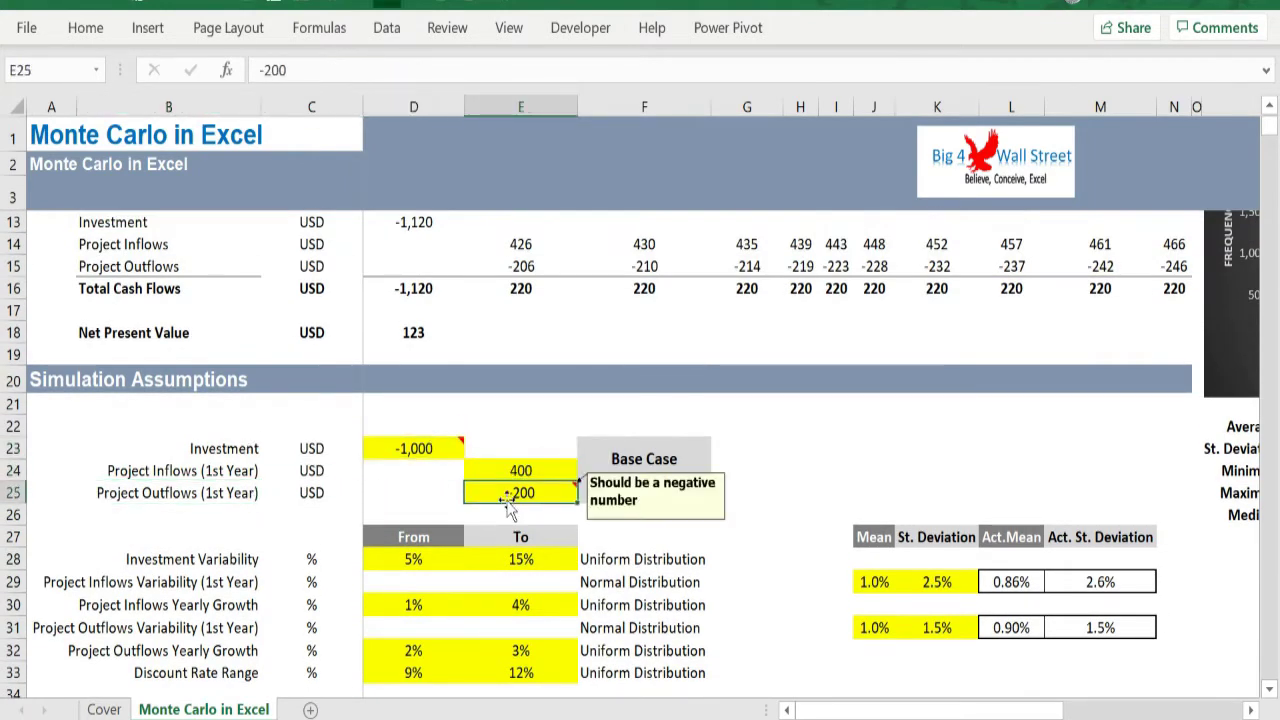
left_click(436, 452)
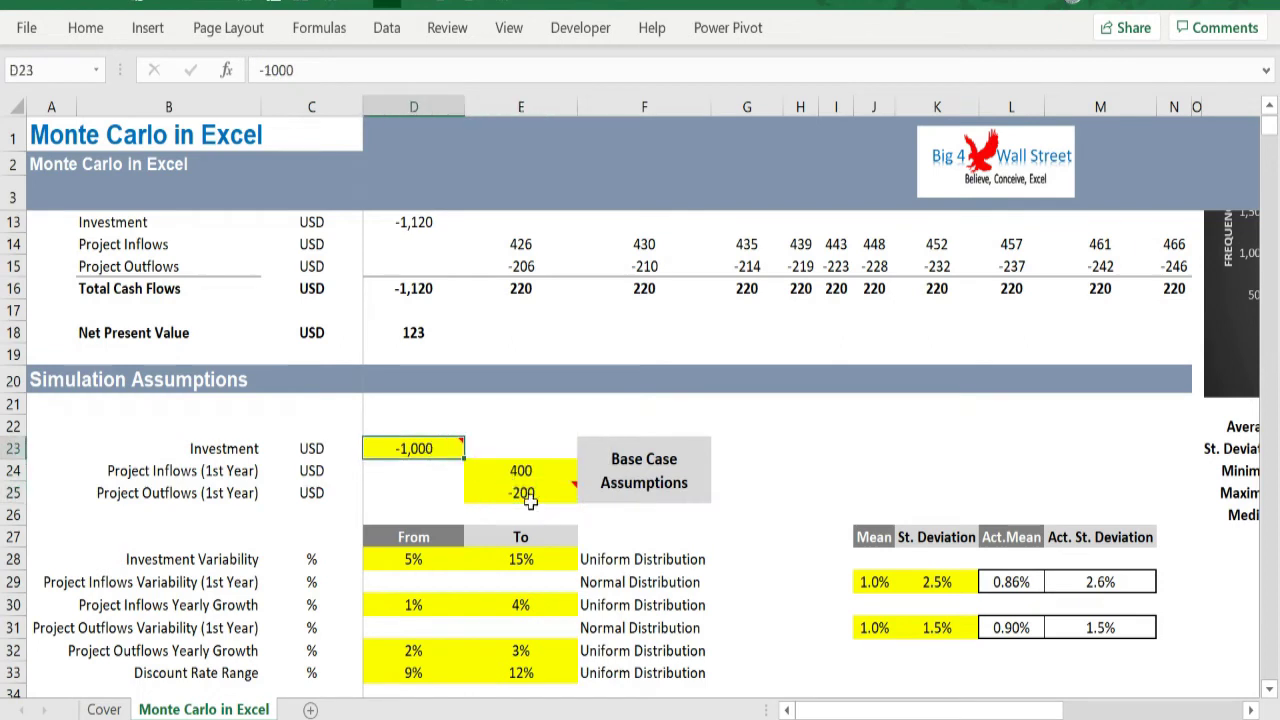
left_click(527, 492, "ctrl")
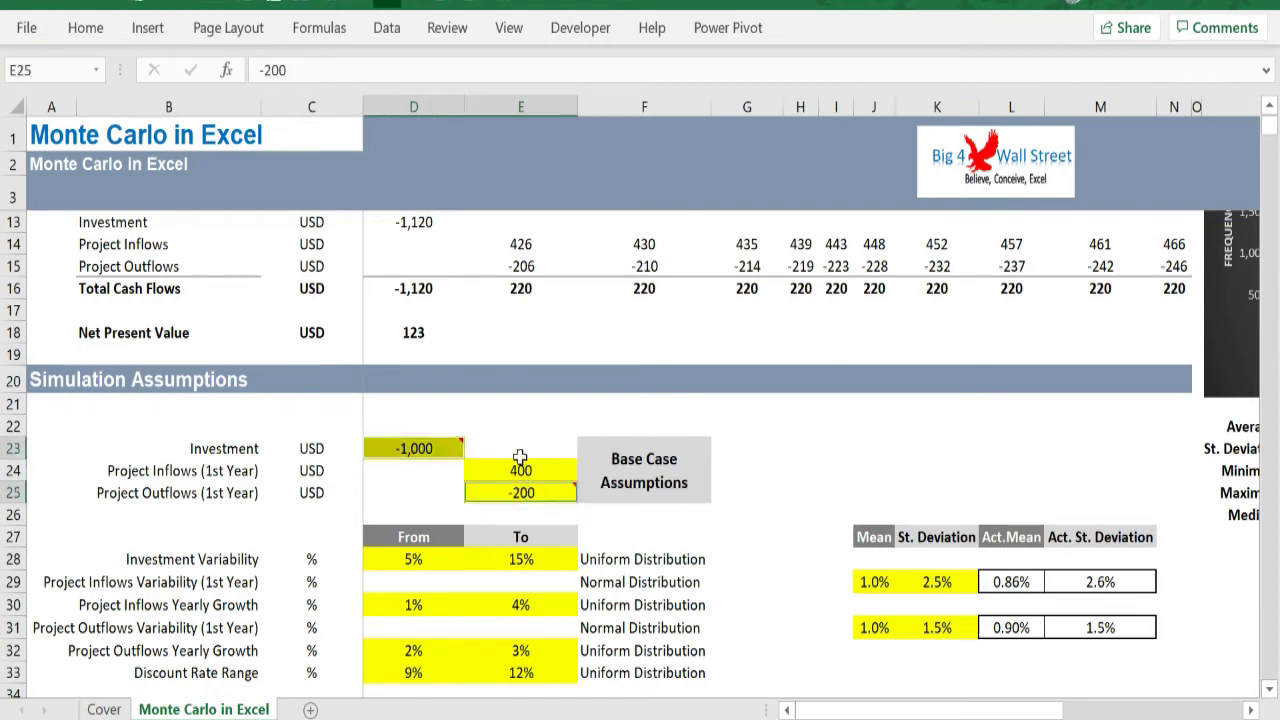
left_click(517, 471)
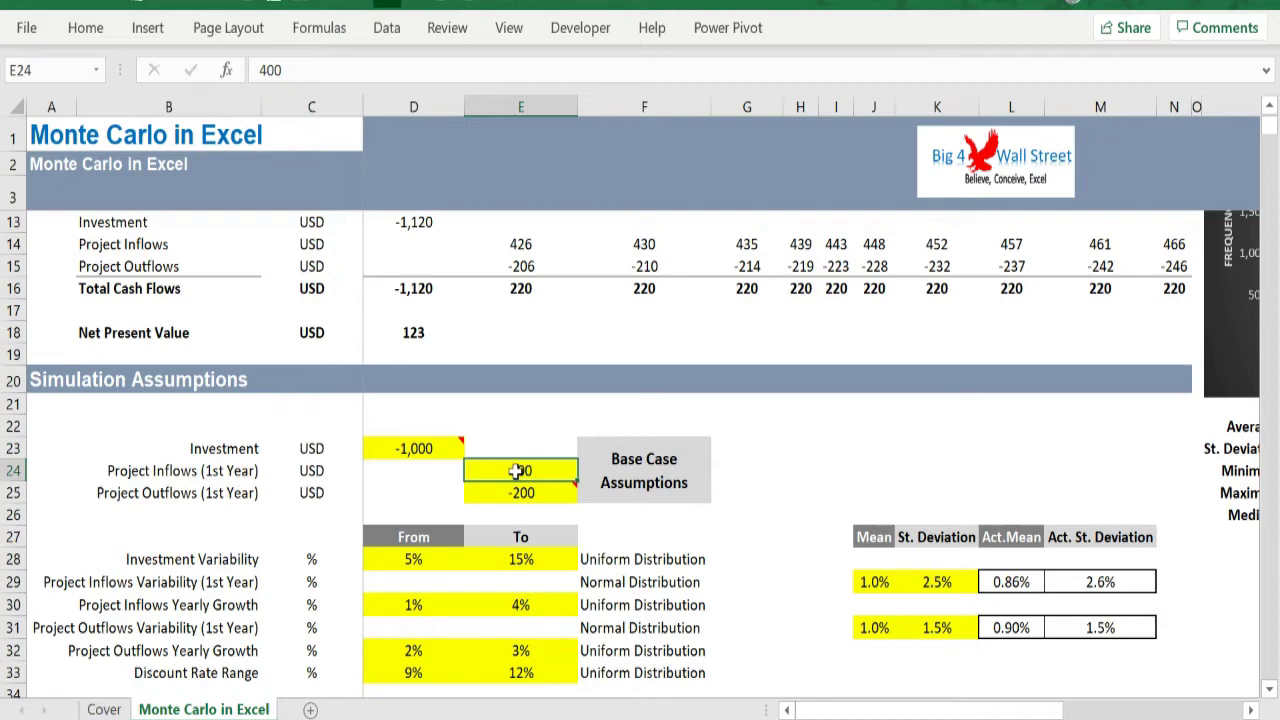
Set Investment Variability's lower bound to 0% in D28 and upper bound to 20% in E28.
scroll(316, 475, "down", 1)
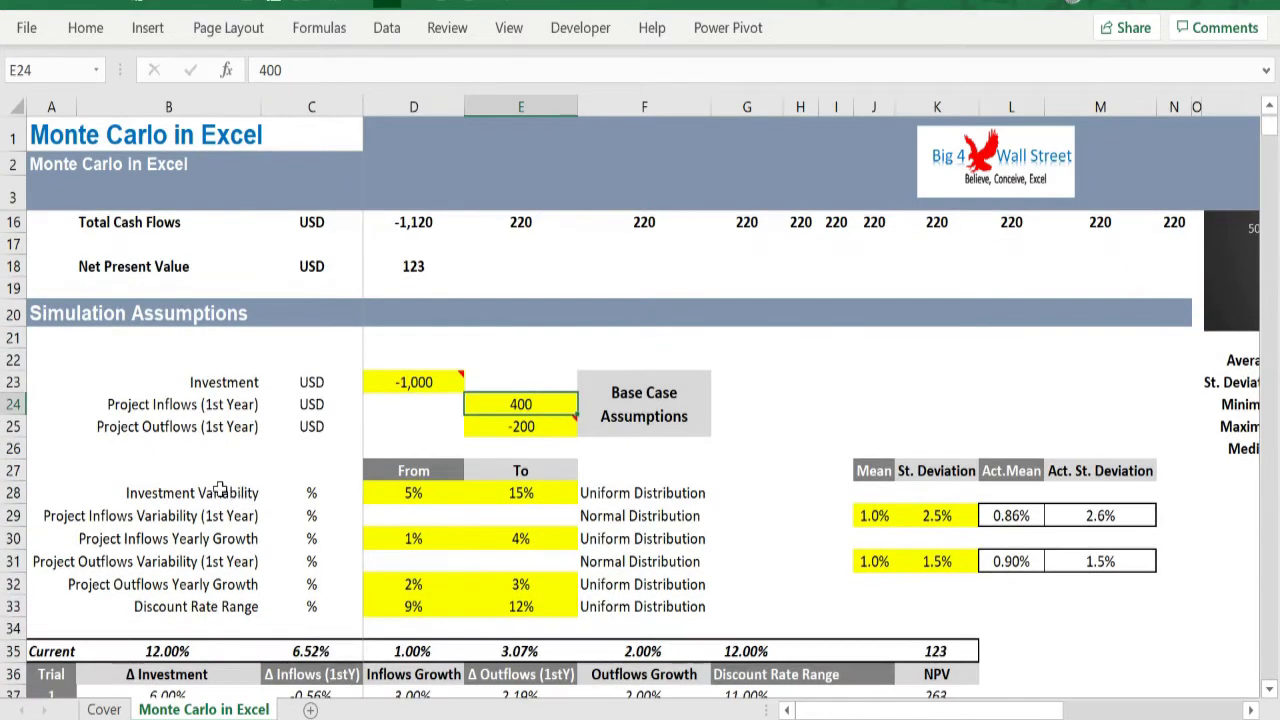
left_click_drag(252, 494, 213, 606)
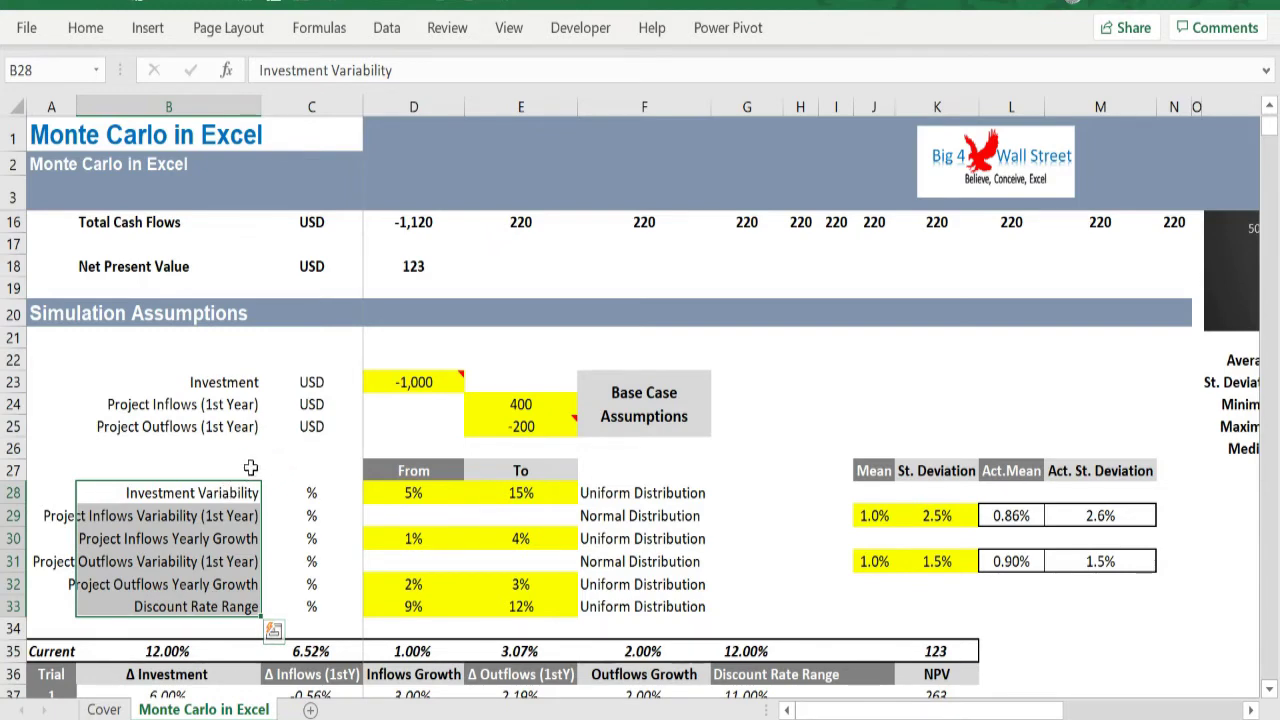
left_click(220, 492)
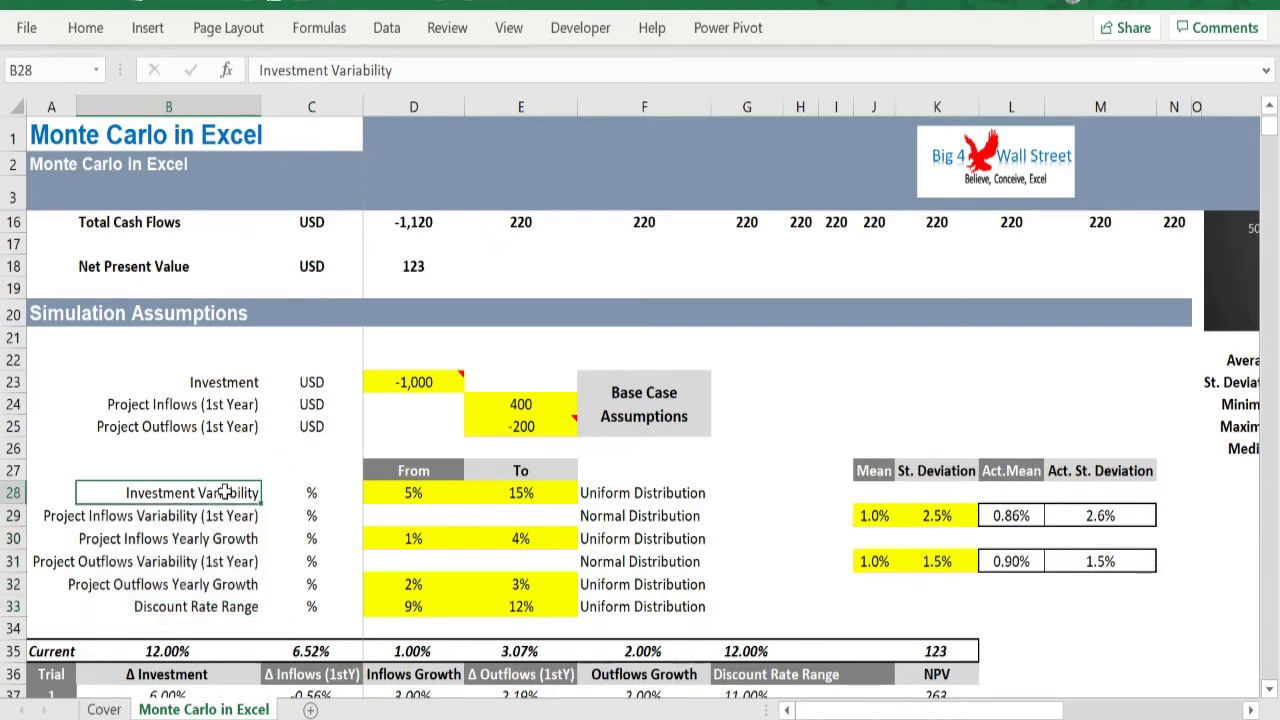
left_click(425, 490)
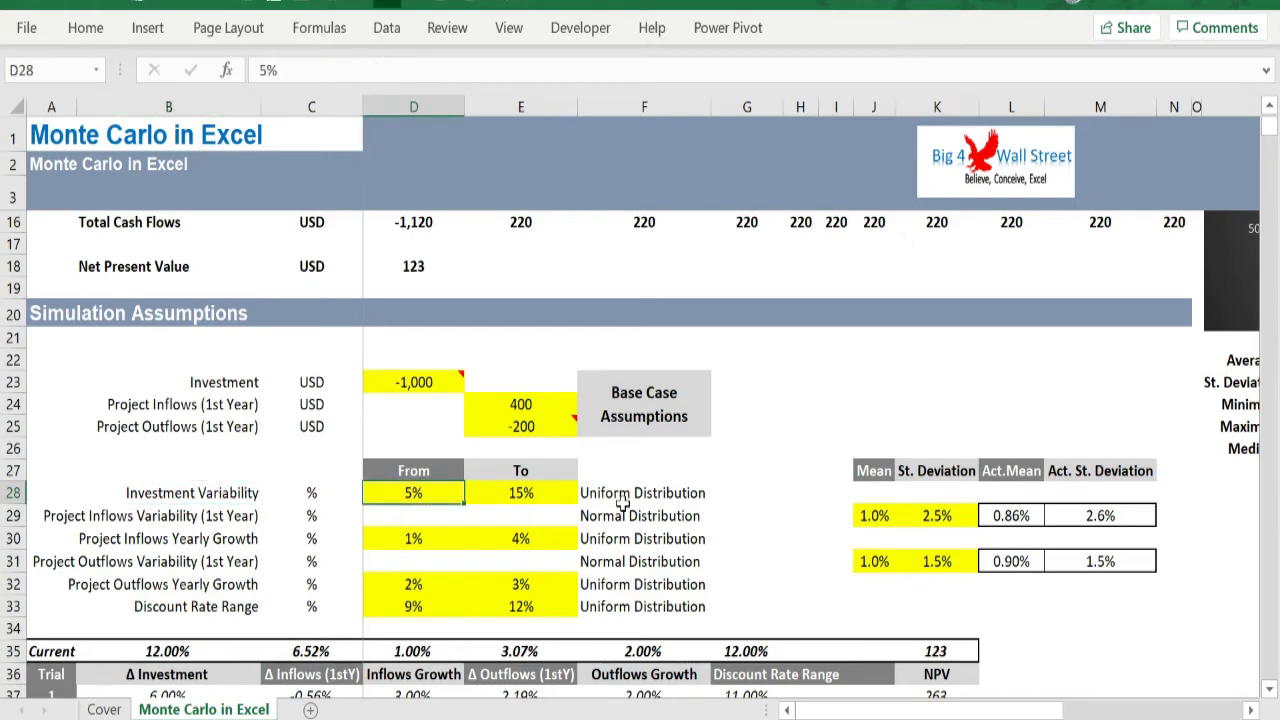
type("0")
left_click(535, 492)
type("20")
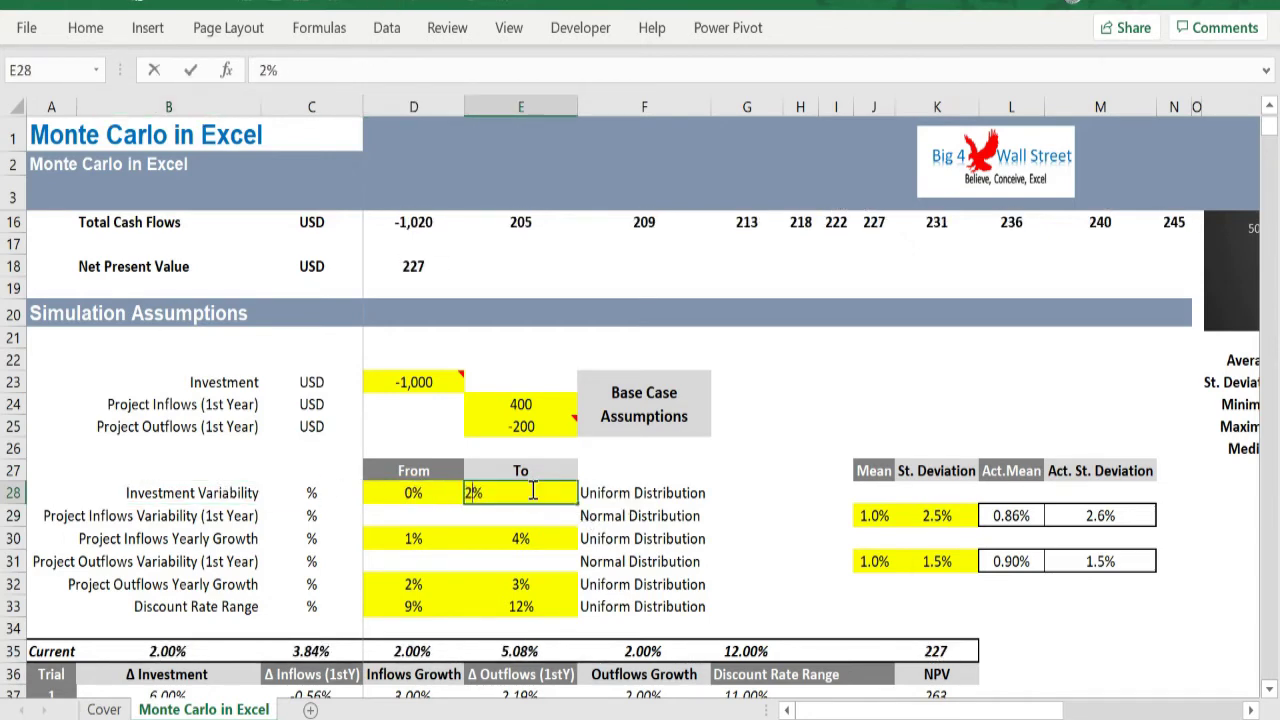
key("Return")
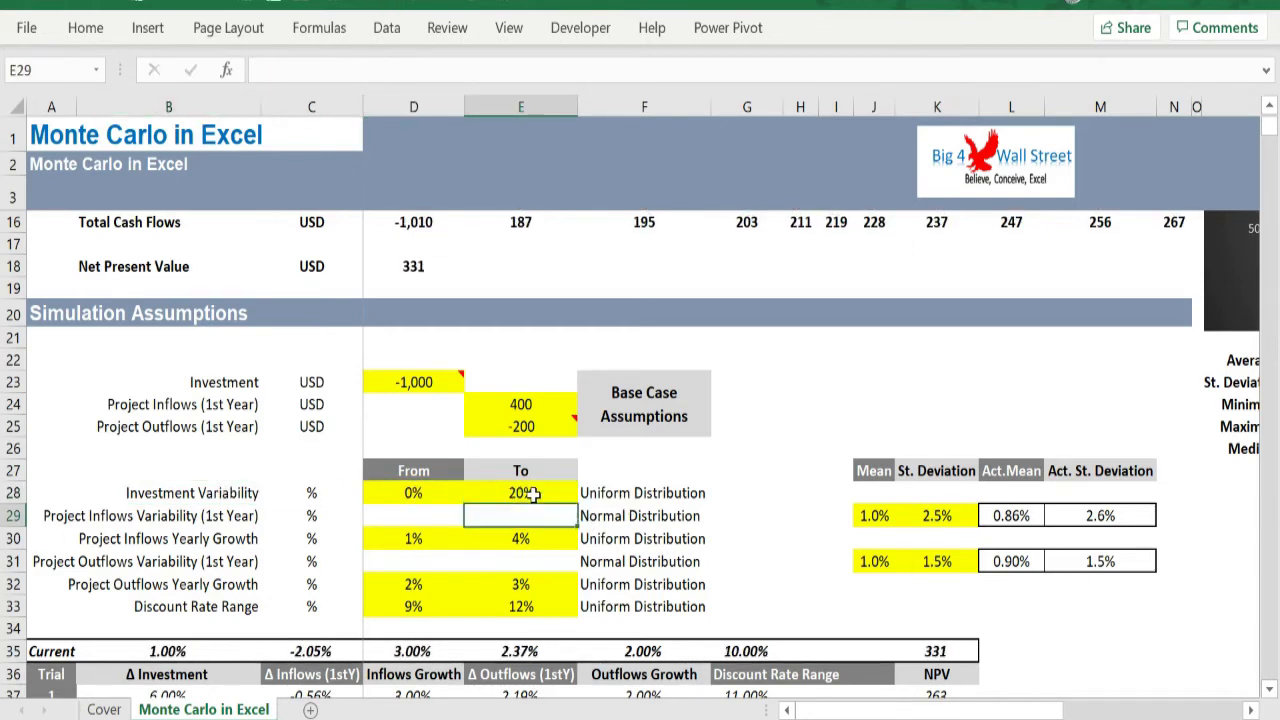
Give inflow variability a 0% mean and 1.5% standard deviation.
left_click(867, 517)
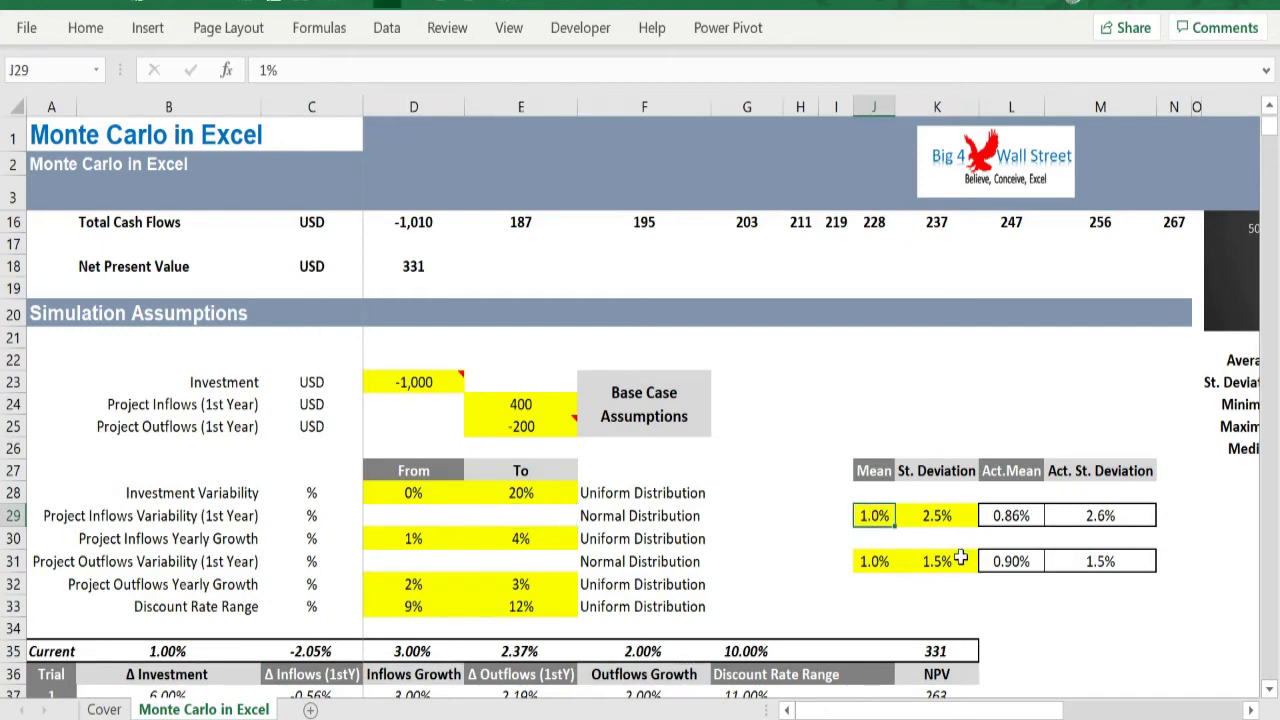
type("0")
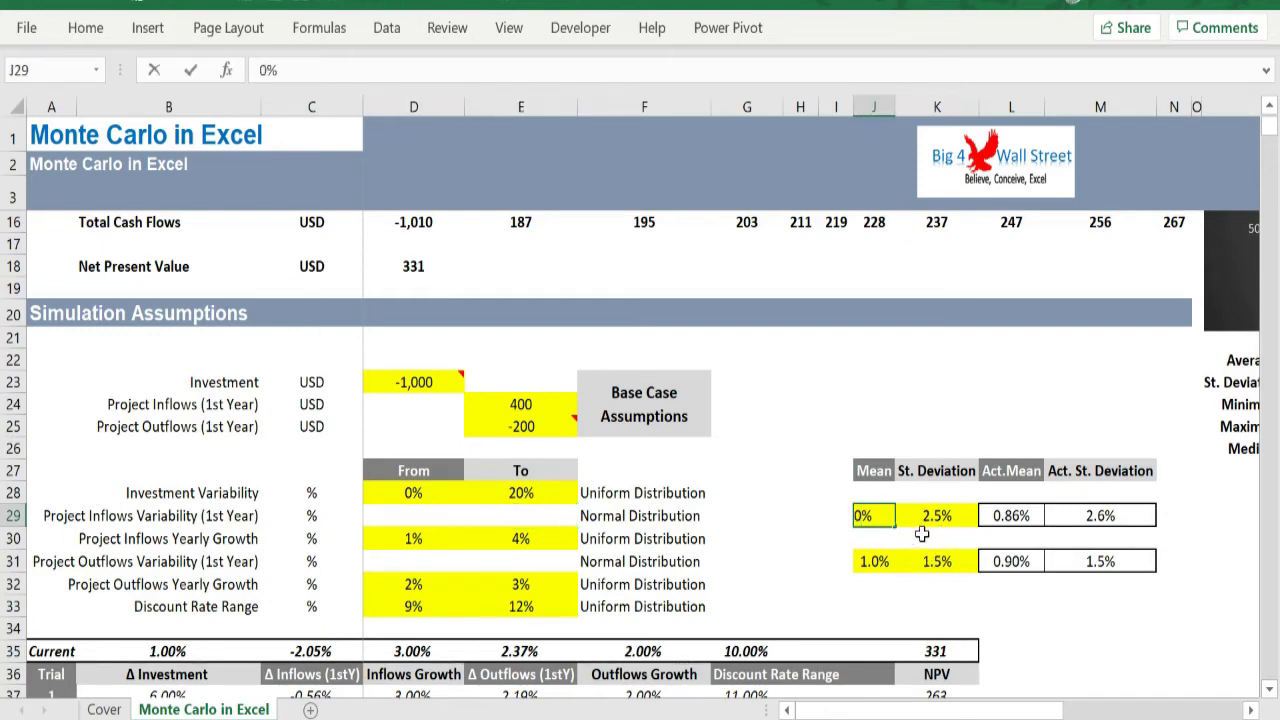
left_click(922, 522)
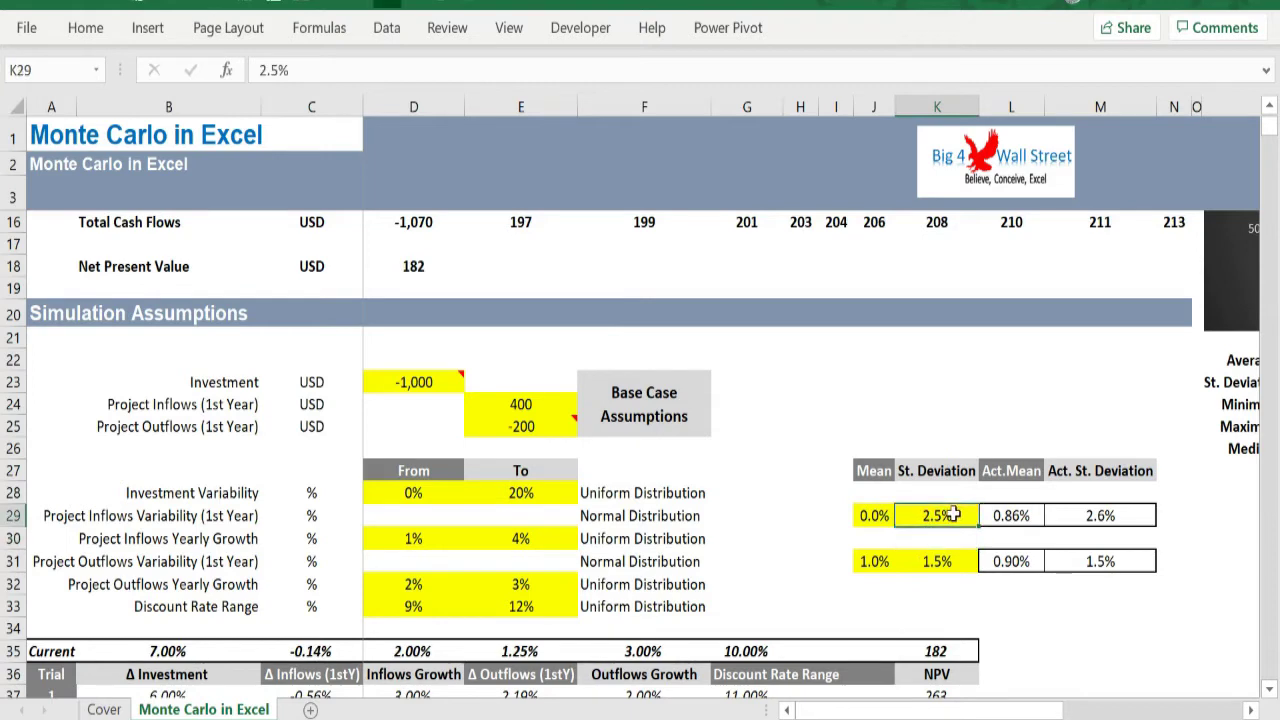
type("1.5")
key("Return")
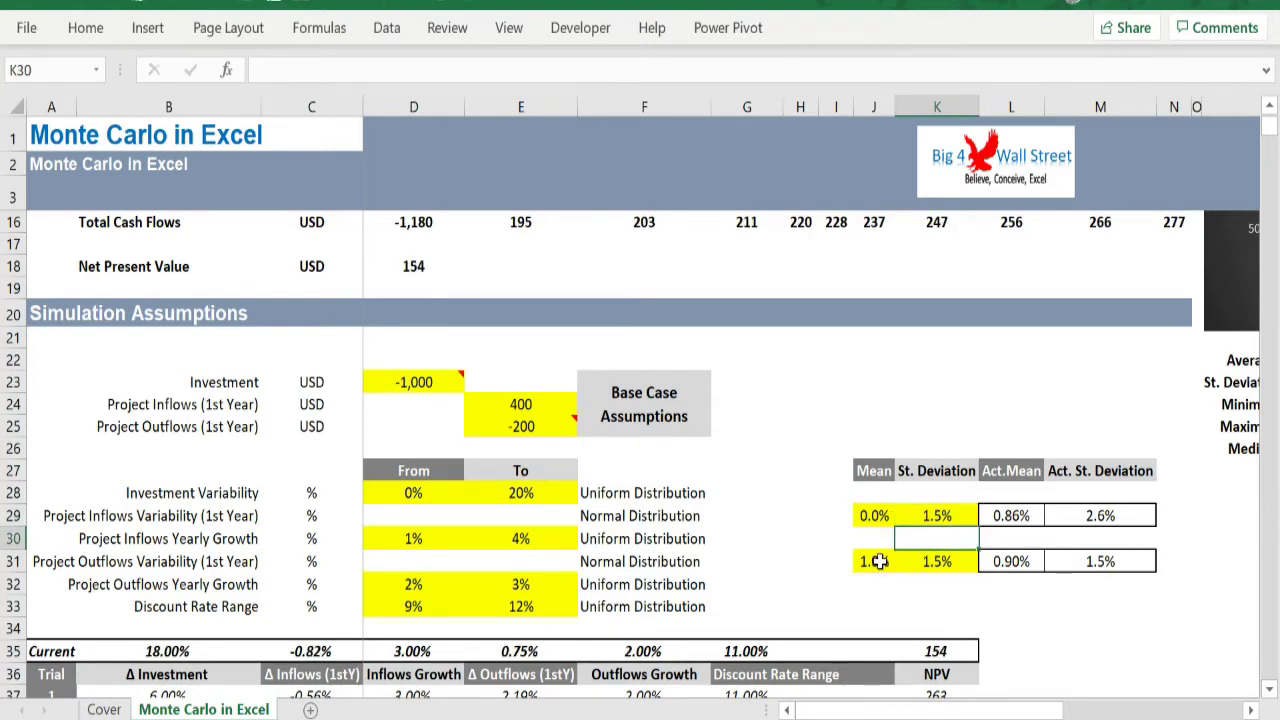
Give outflow variability a 0% mean and 2.0% standard deviation.
left_click(874, 561)
type("0")
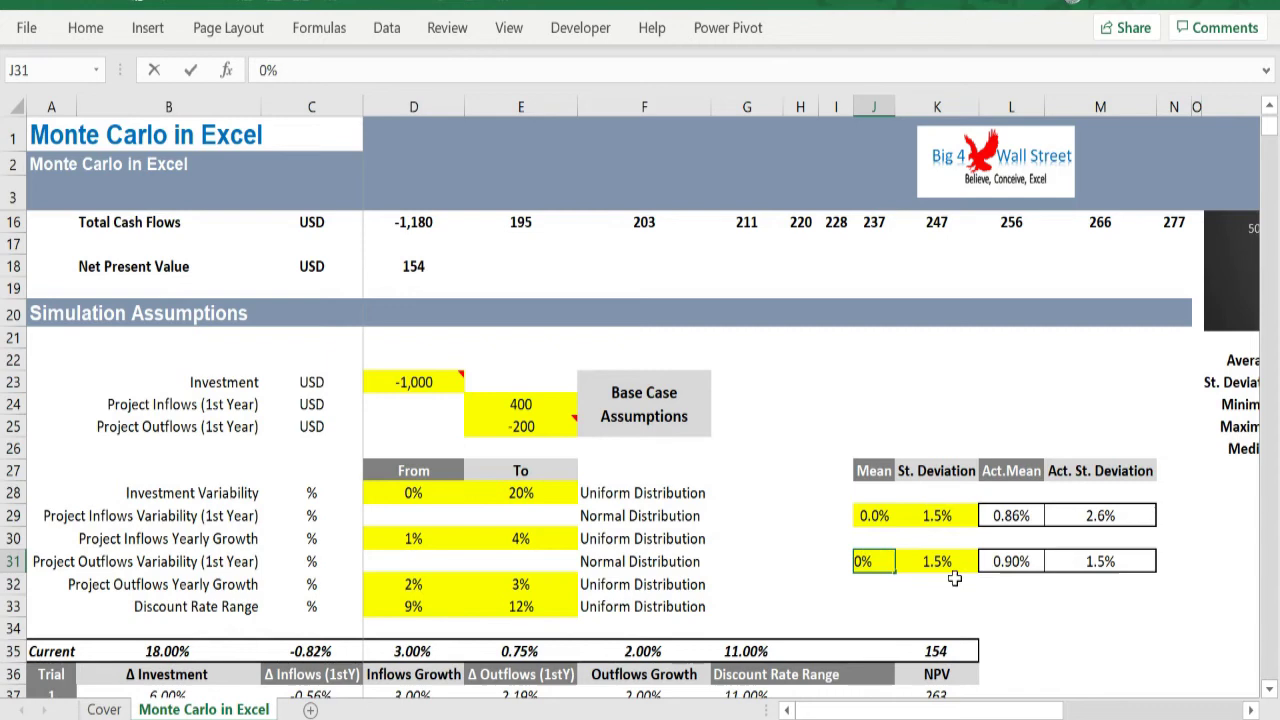
left_click(942, 582)
left_click(946, 560)
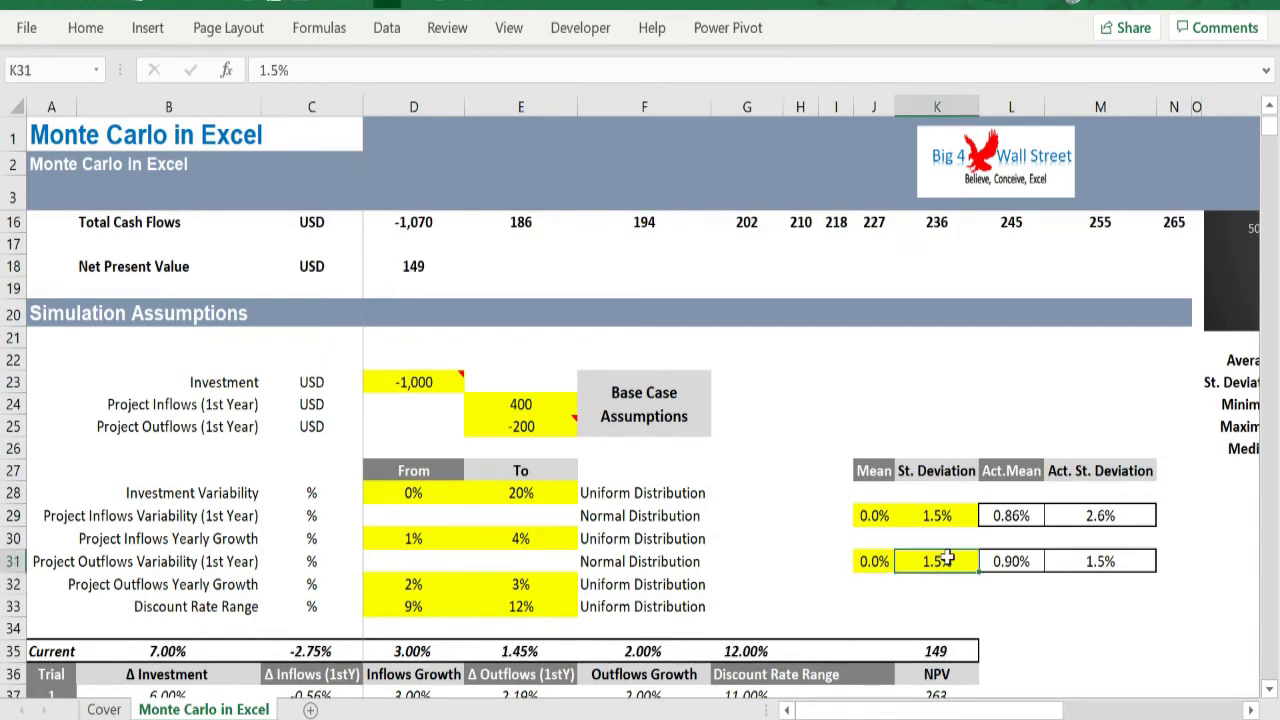
type("2")
key("Return")
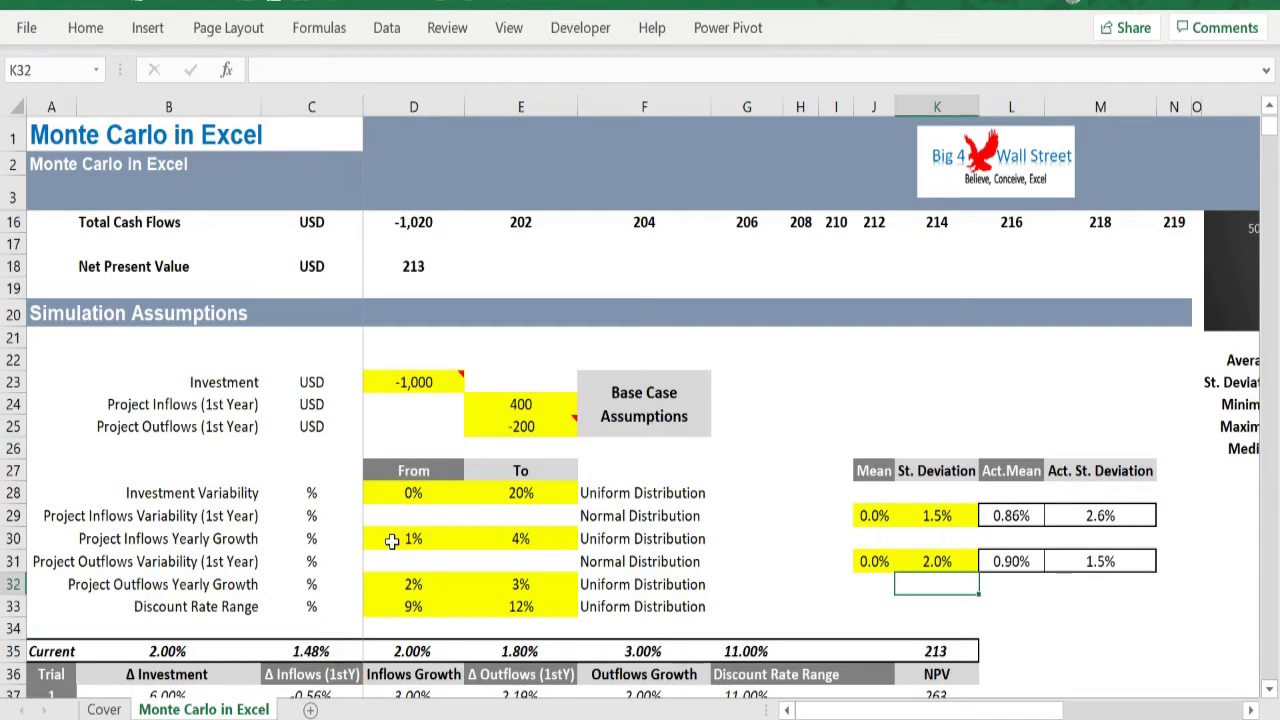
Set the inflows yearly growth lower bound to 0%.
left_click_drag(392, 541, 515, 541)
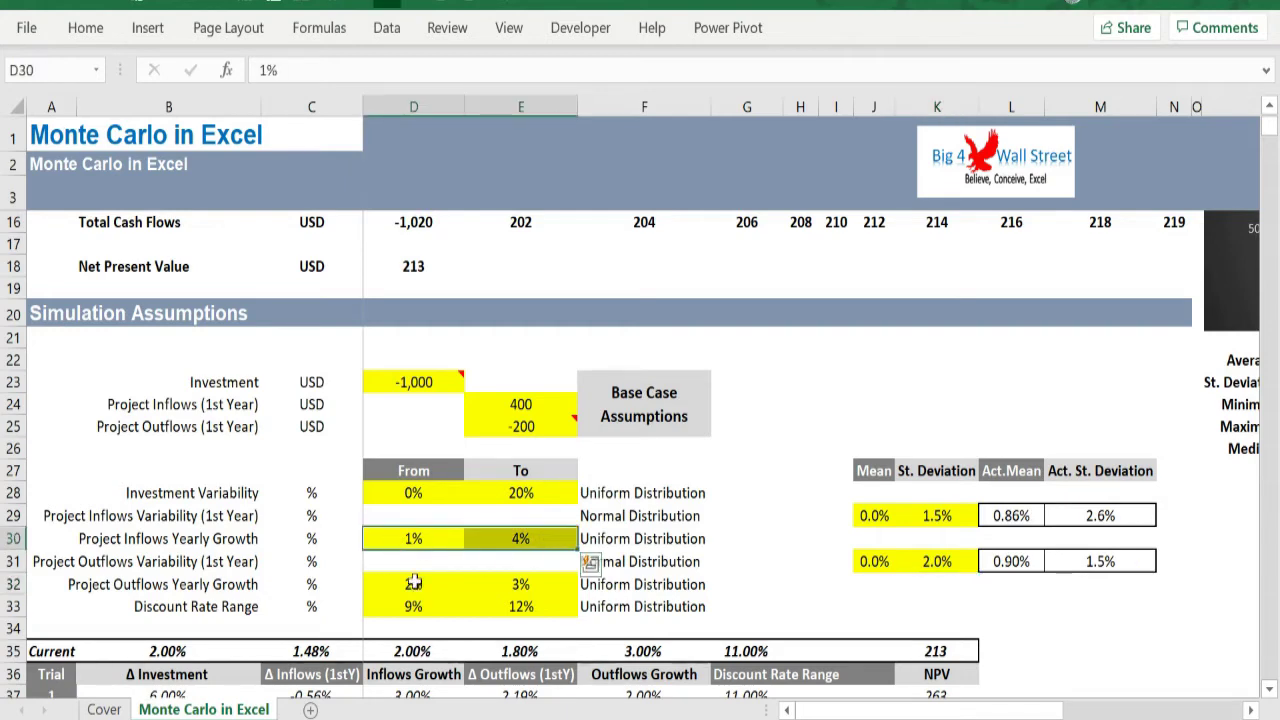
left_click_drag(413, 583, 515, 584)
left_click_drag(410, 606, 545, 610)
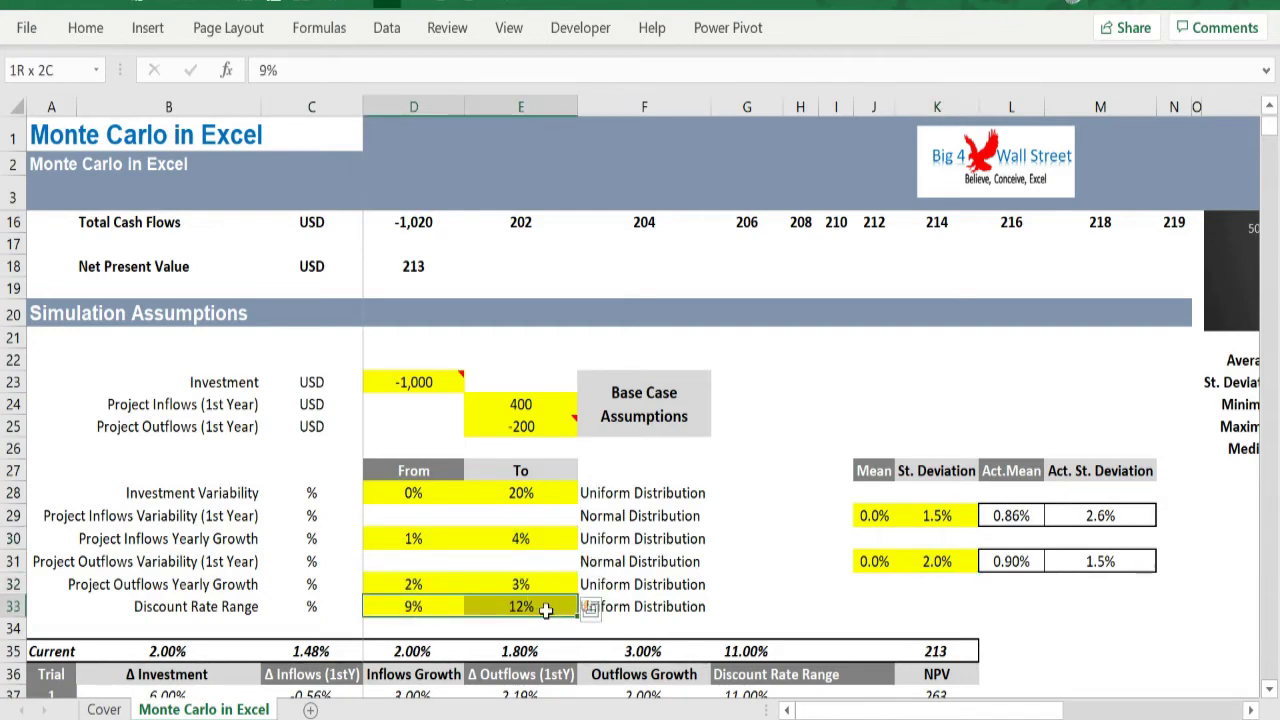
left_click(412, 543)
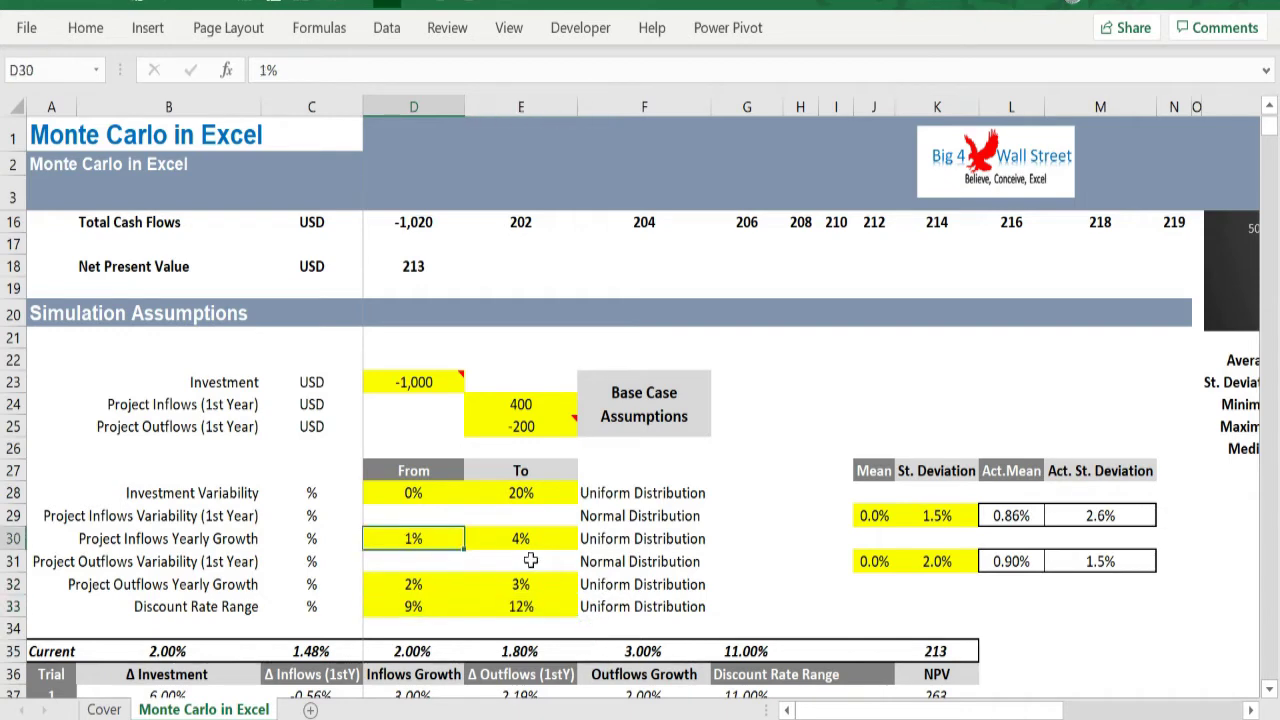
type("0")
key("Return")
Raise the outflows growth upper bound to 4% and set the discount rate lower bound to 8%.
left_click(440, 583)
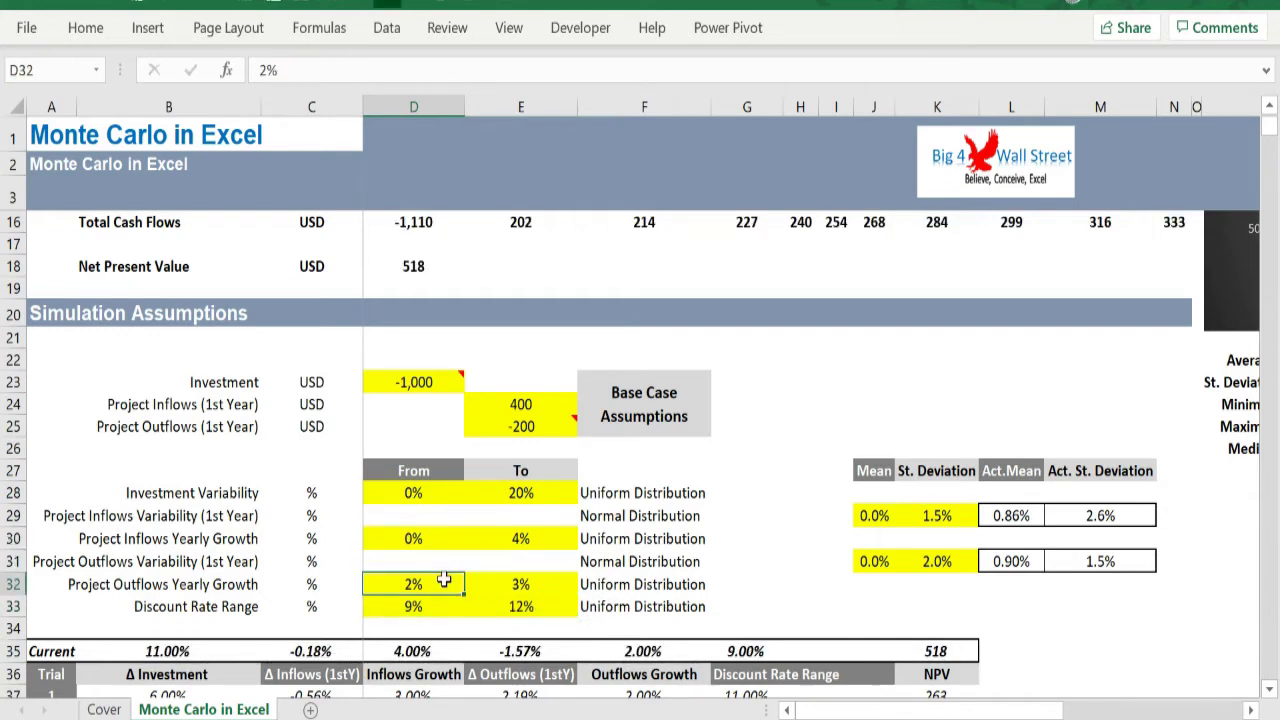
left_click(530, 584)
type("4")
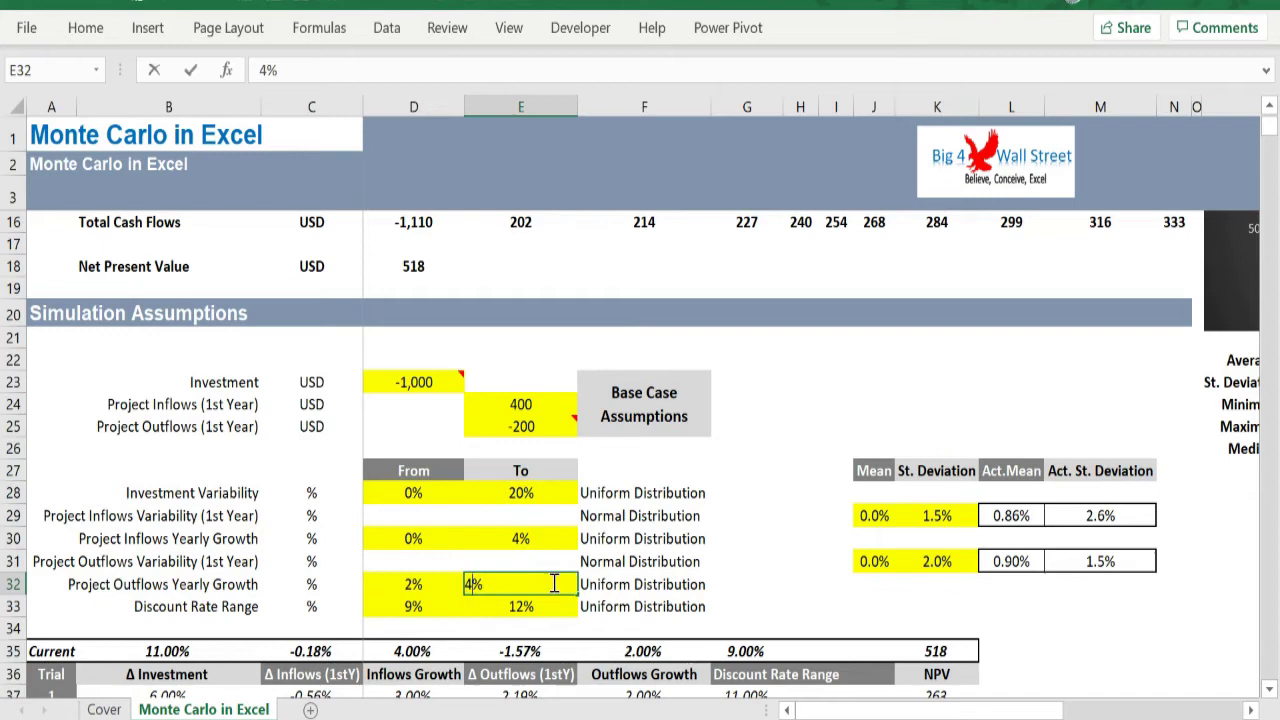
key("Return")
left_click(441, 608)
type("8")
key("Return")
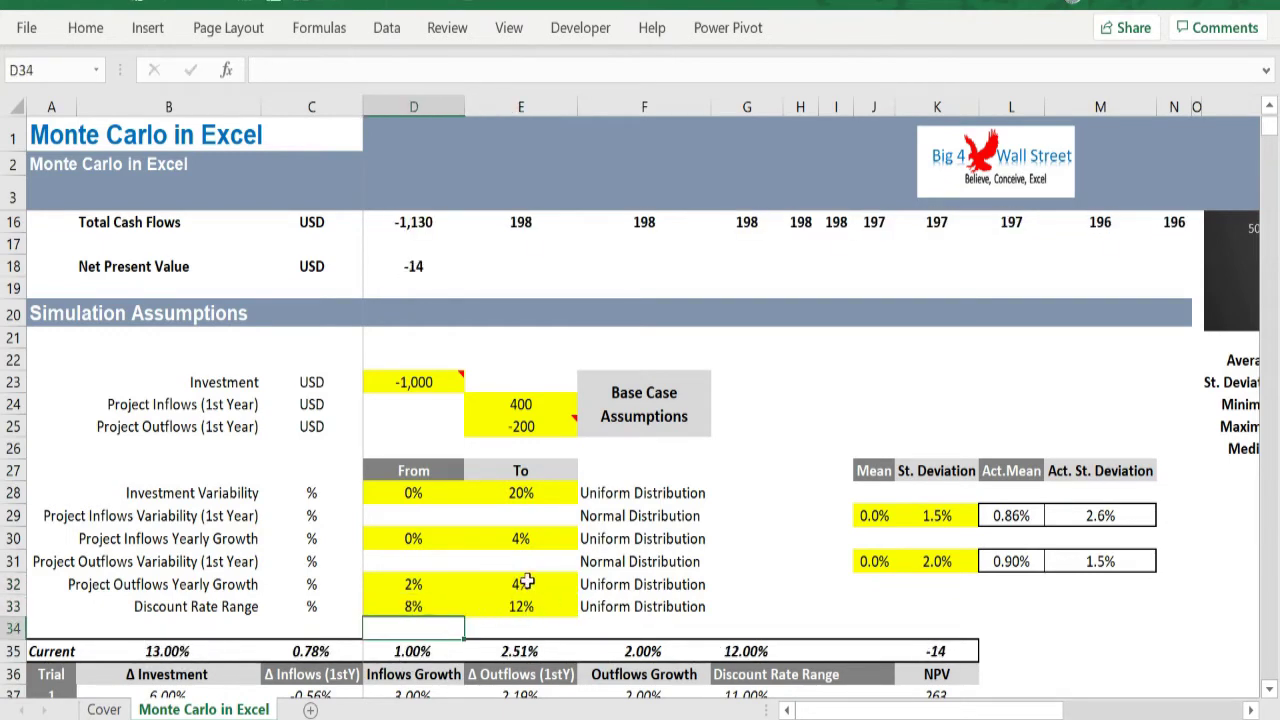
Inspect the base-case investment formula in D13 and the cash flow formulas in E14:F15.
scroll(527, 564, "up", 4)
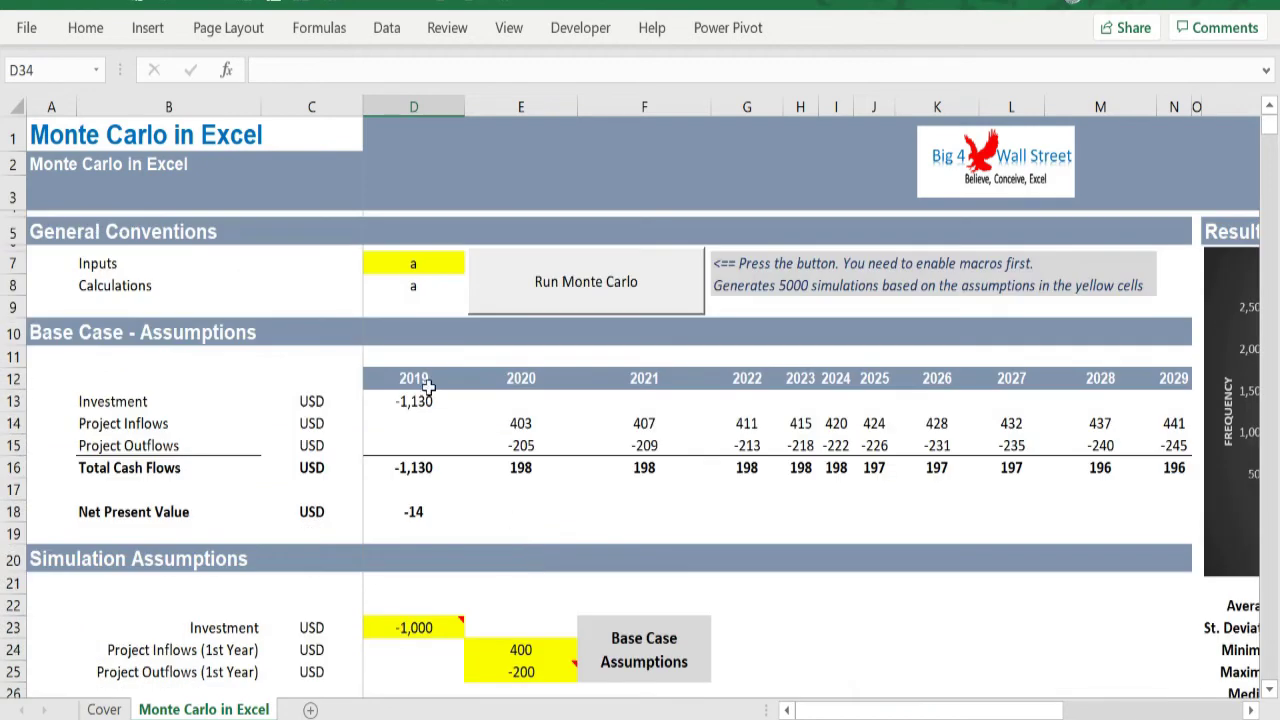
left_click(420, 398)
scroll(420, 398, "down", 1)
left_click_drag(520, 385, 880, 408)
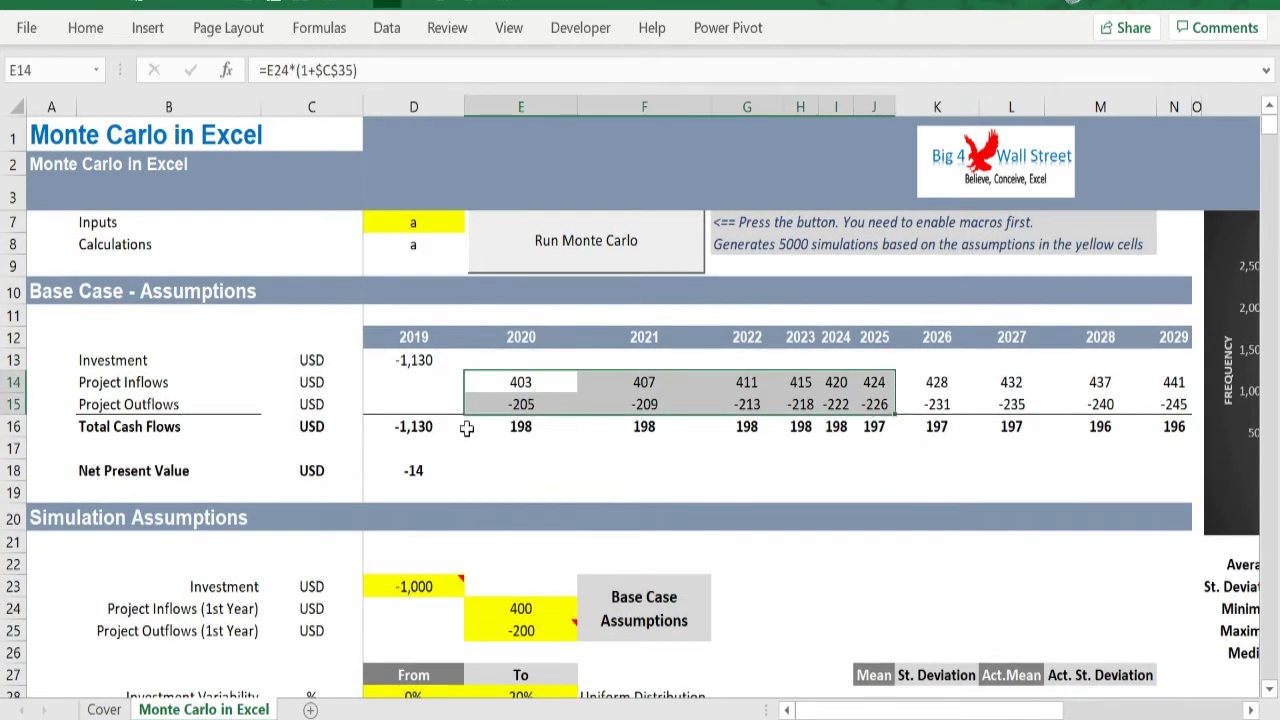
Inspect the Net Present Value formula in D18 without editing it, then go to the File screen.
double_click(414, 470)
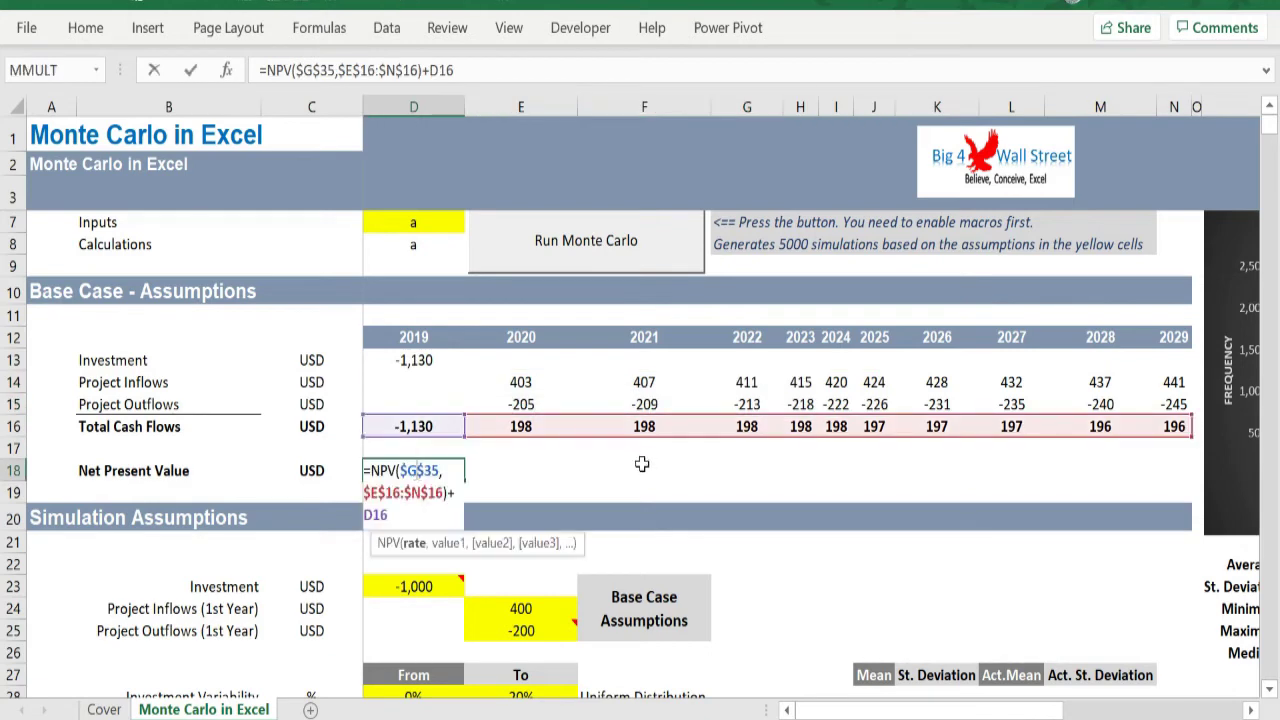
scroll(642, 464, "down", 3)
scroll(642, 464, "up", 1)
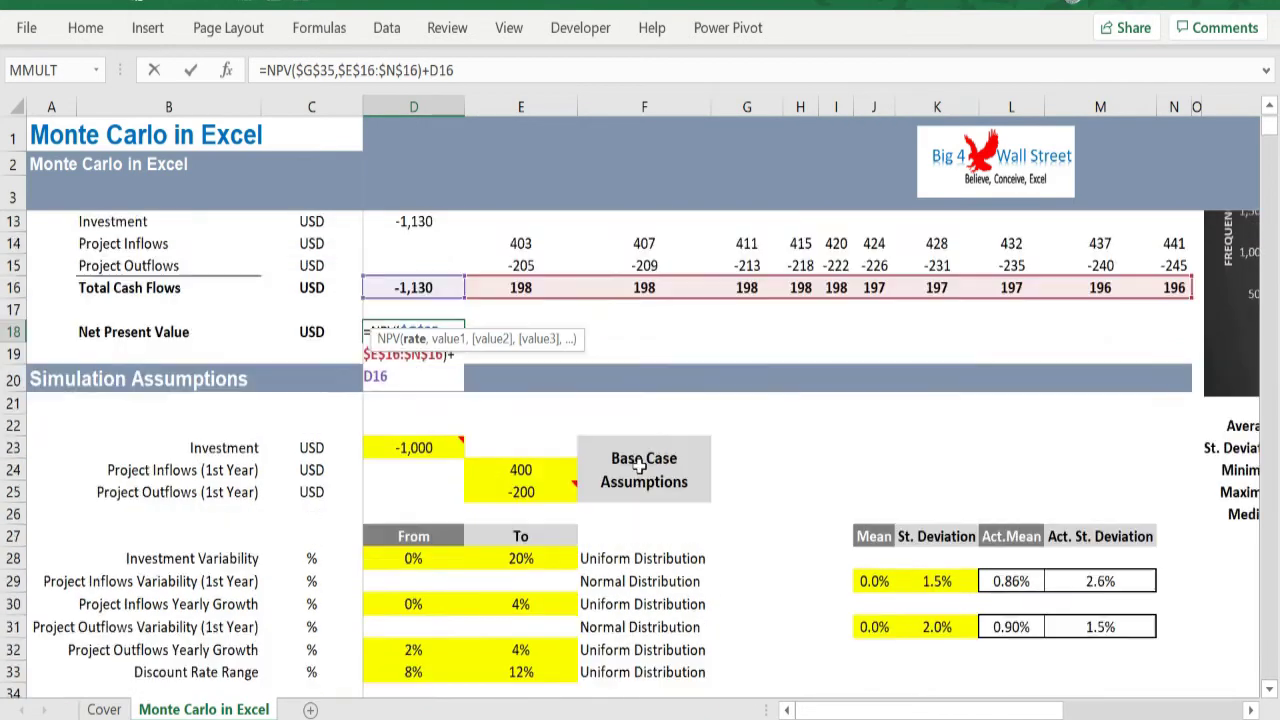
key("Escape")
scroll(517, 460, "up", 3)
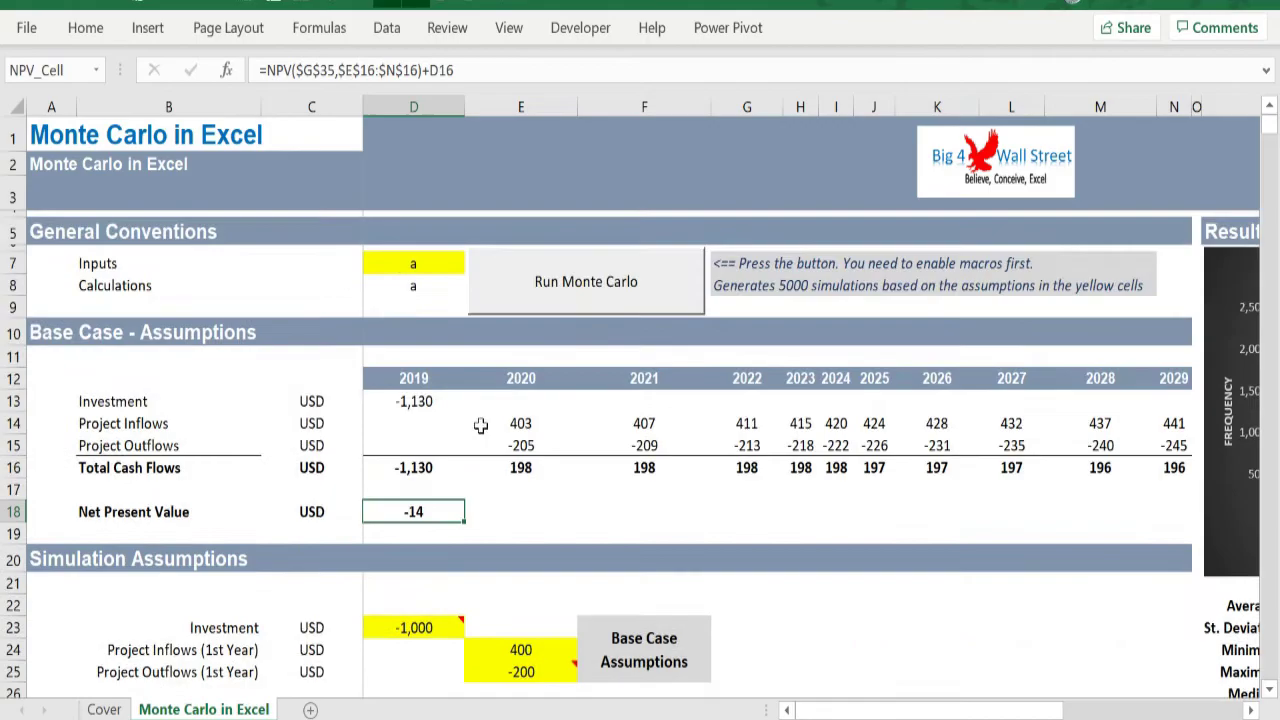
left_click(22, 36)
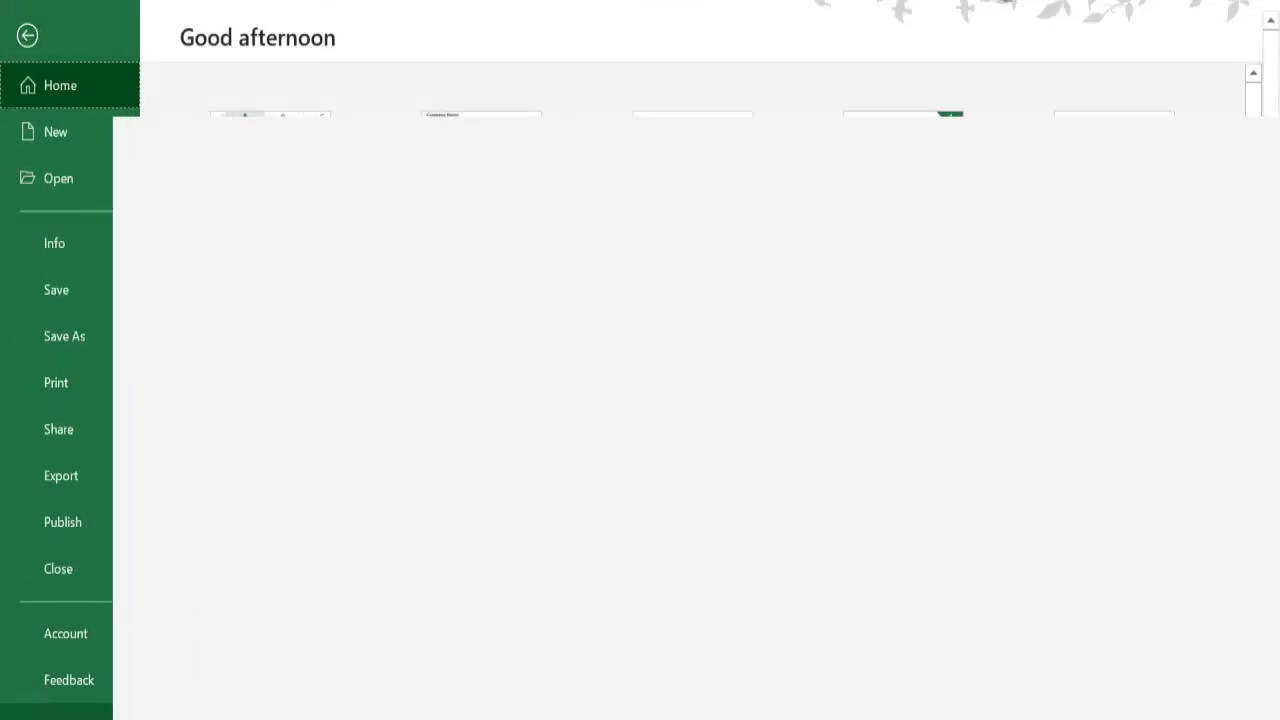
View the Trust Center macro settings, left at disable with notification, and close without changes.
key("Escape")
key("alt+f")
key("t")
left_click(276, 379)
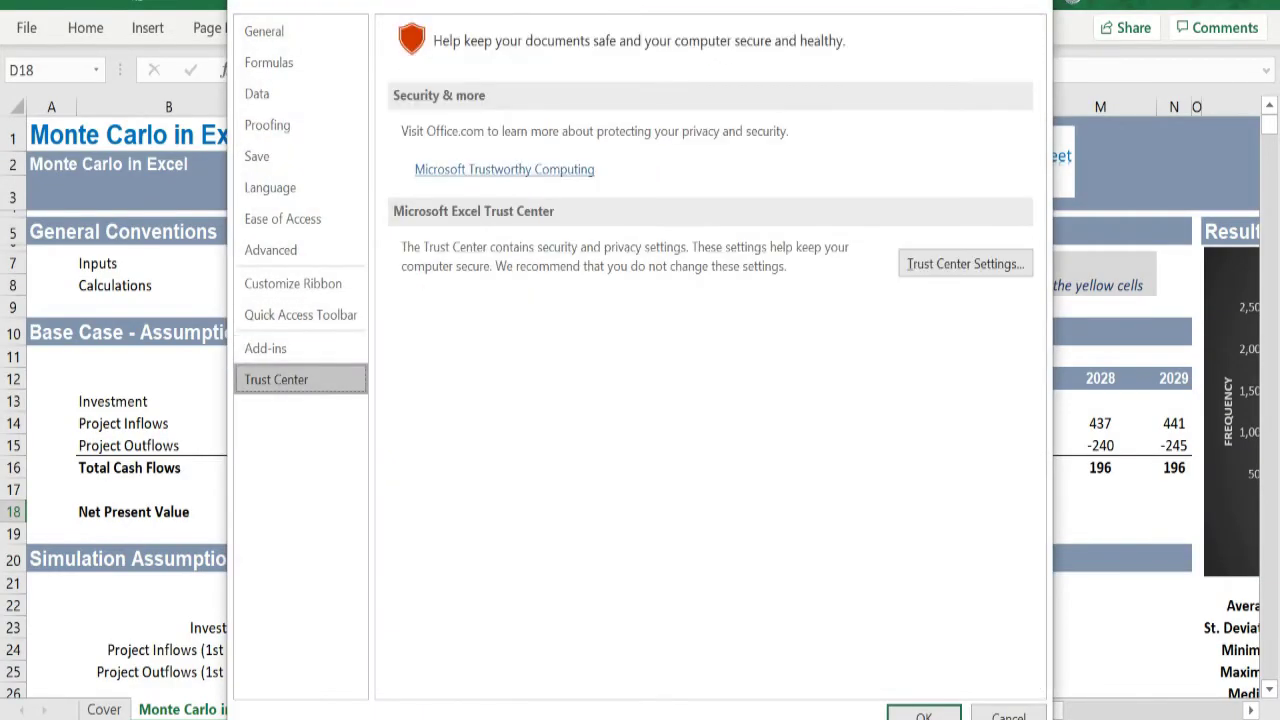
left_click(965, 263)
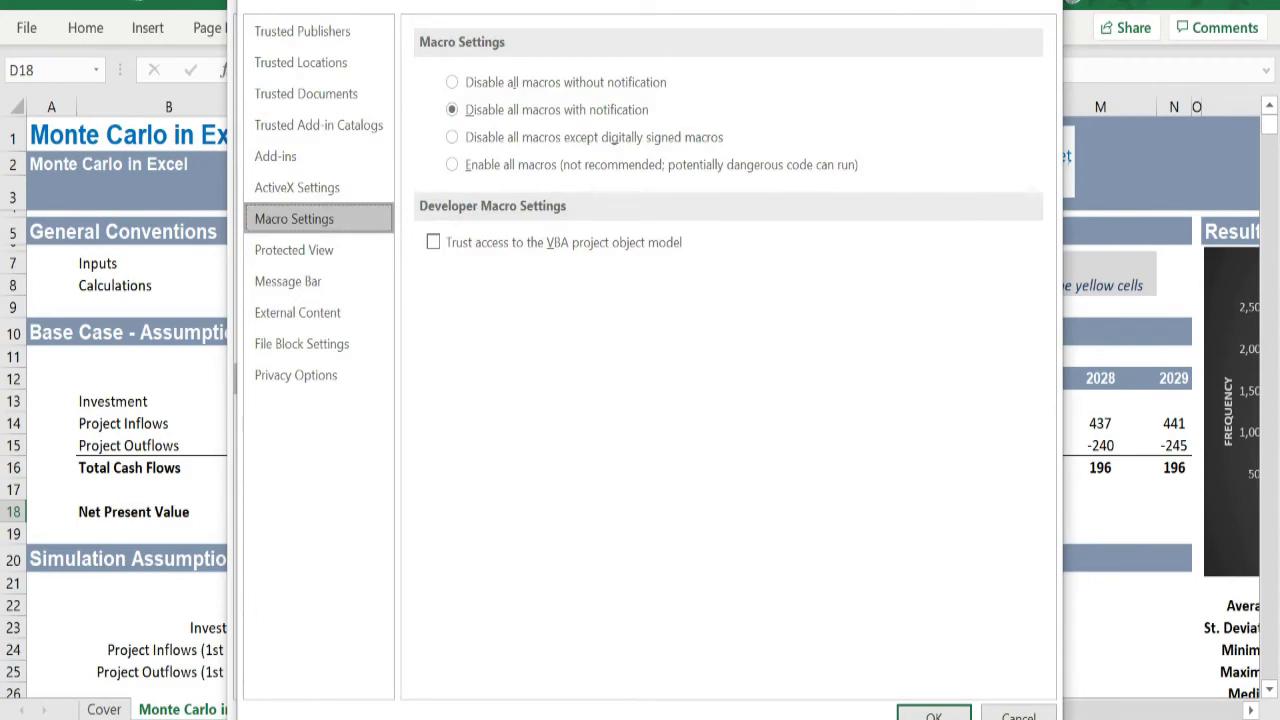
key("Escape")
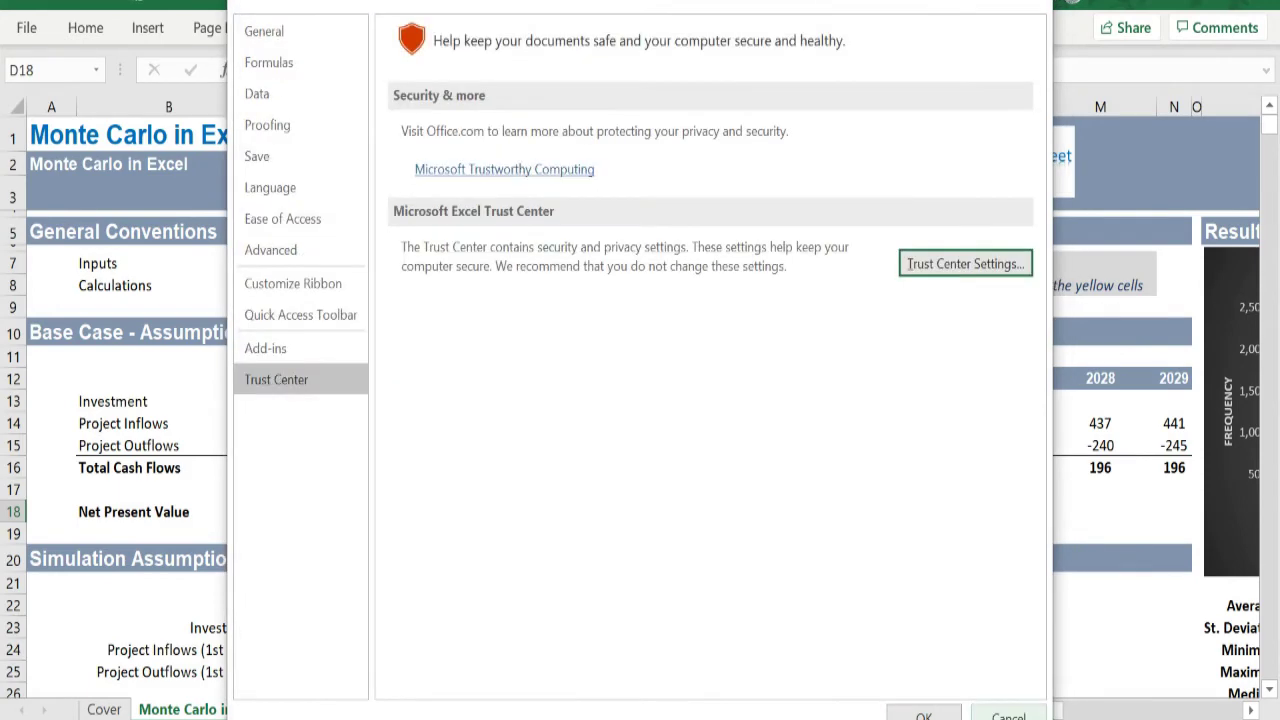
key("Escape")
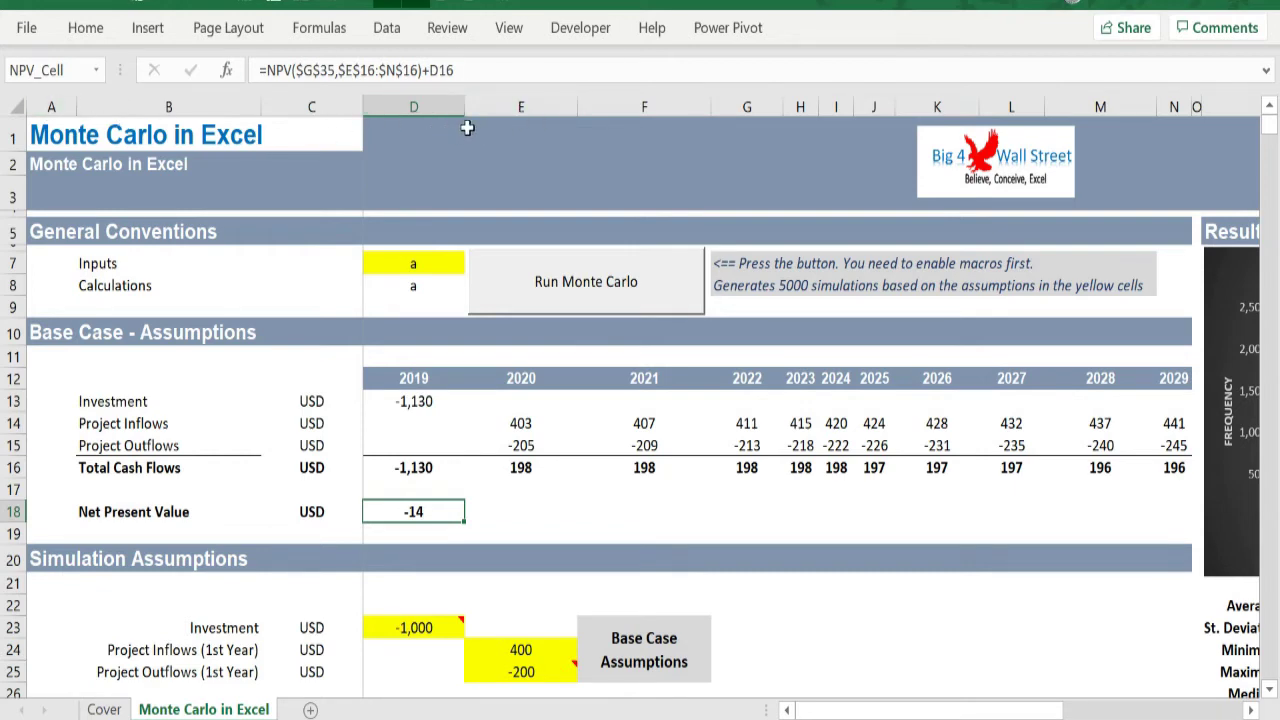
Run the 5000-trial simulation, giving an average NPV of 176, minimum -357 and maximum 775.
left_click(622, 508)
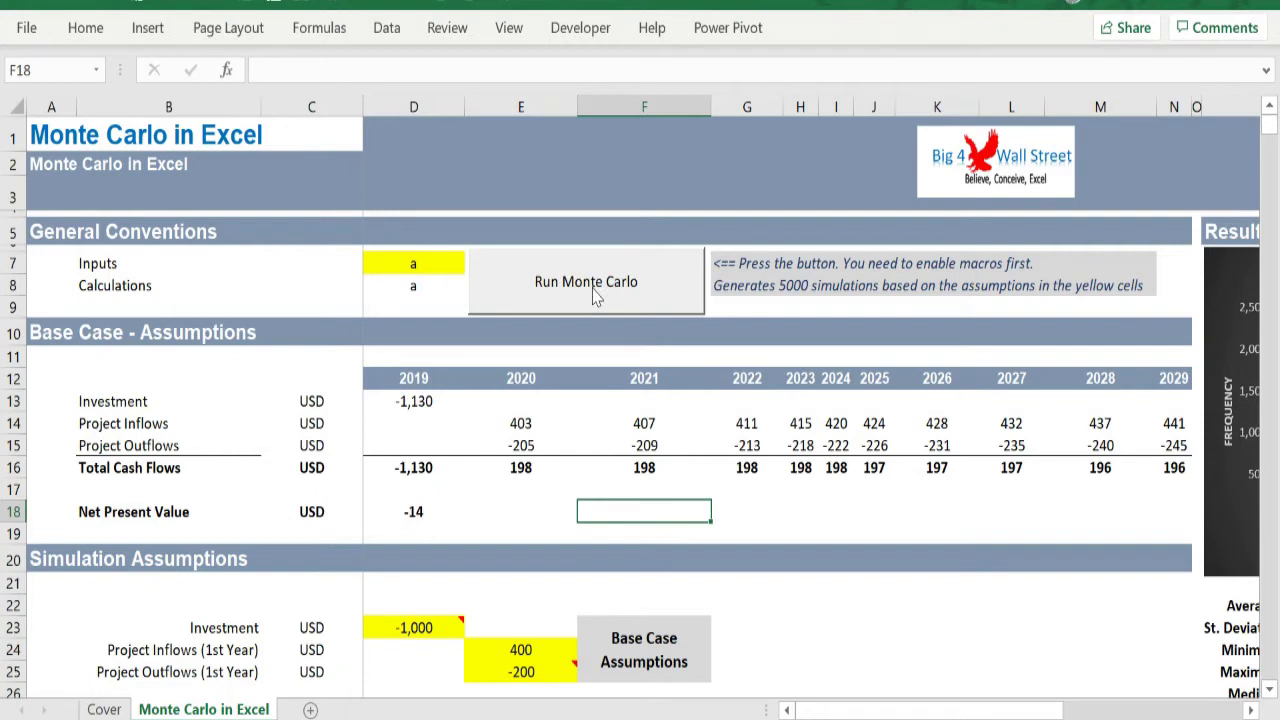
left_click(593, 293)
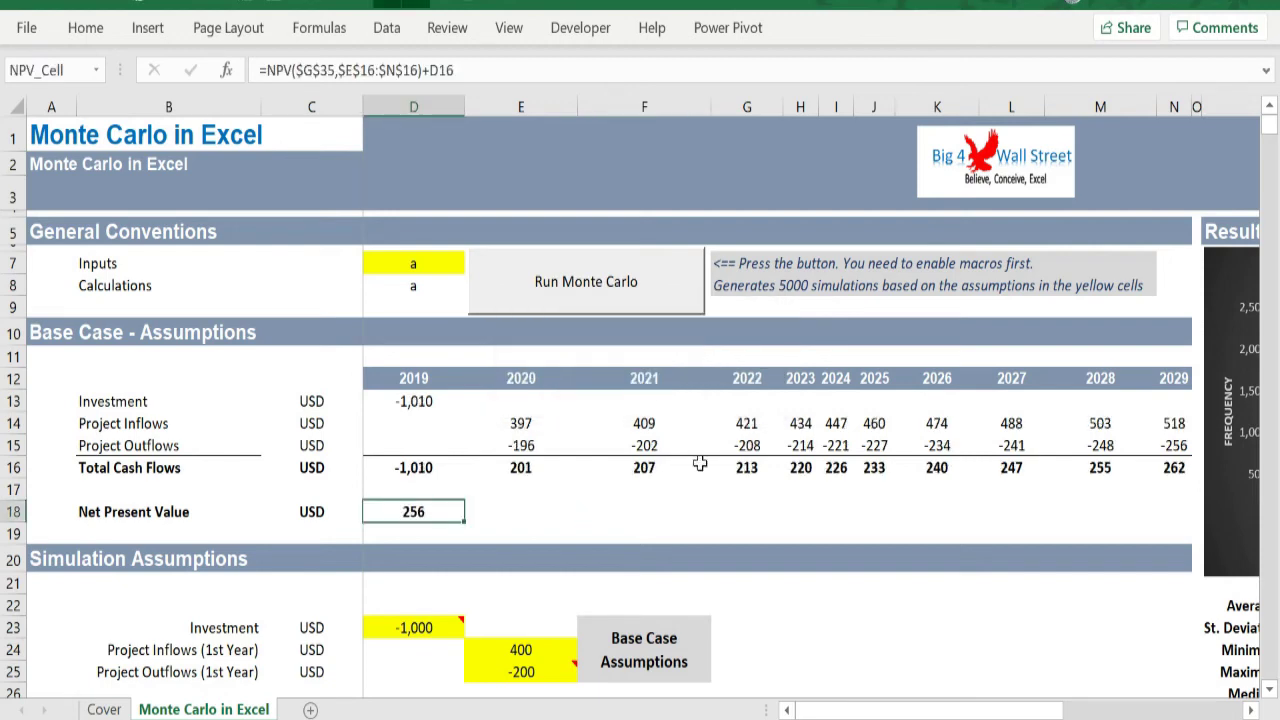
left_click_drag(881, 712, 1118, 712)
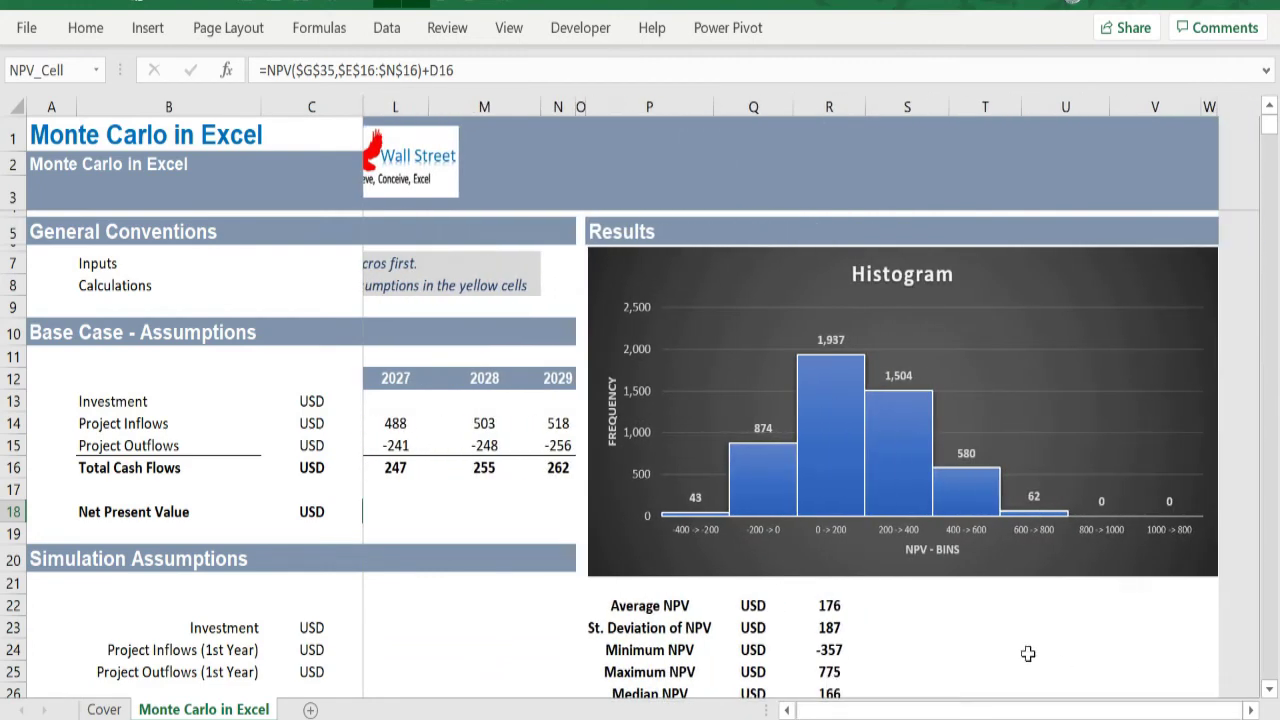
Inspect the Average NPV formula next to the Results histogram.
left_click(830, 605)
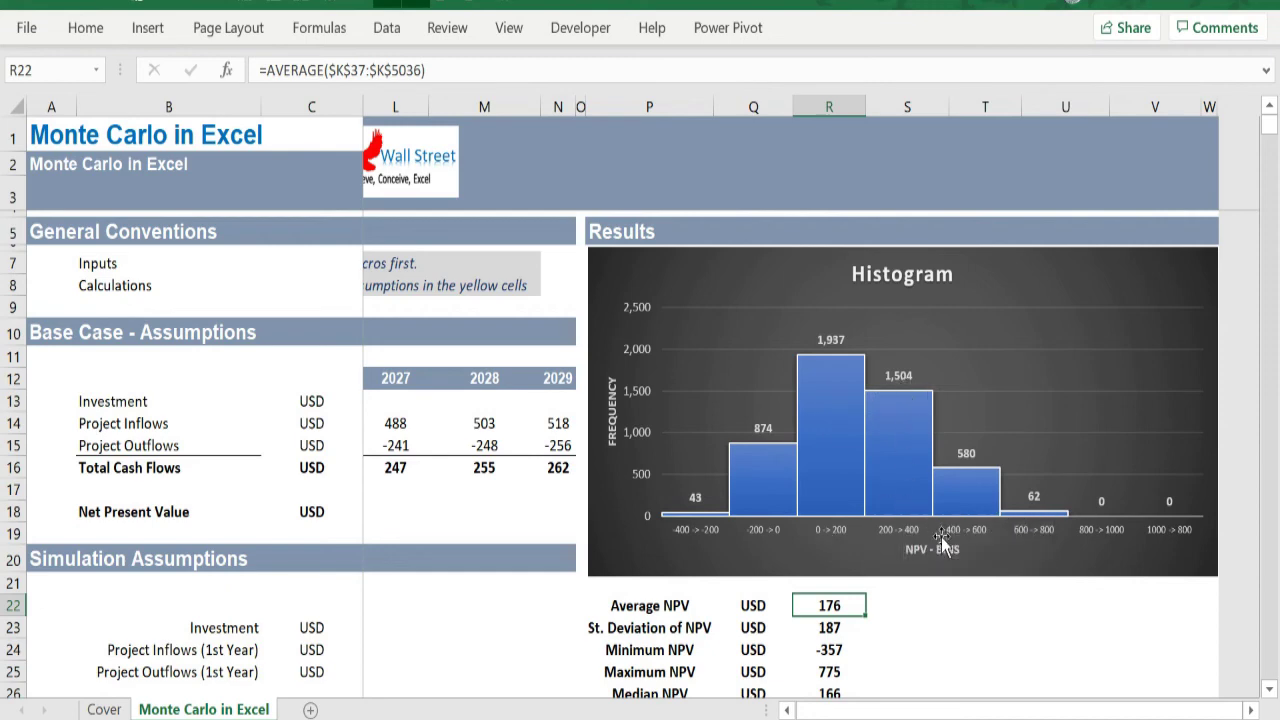
AutoSum the Frequency column in the Total row so it reads 5,000.
scroll(945, 537, "down", 6)
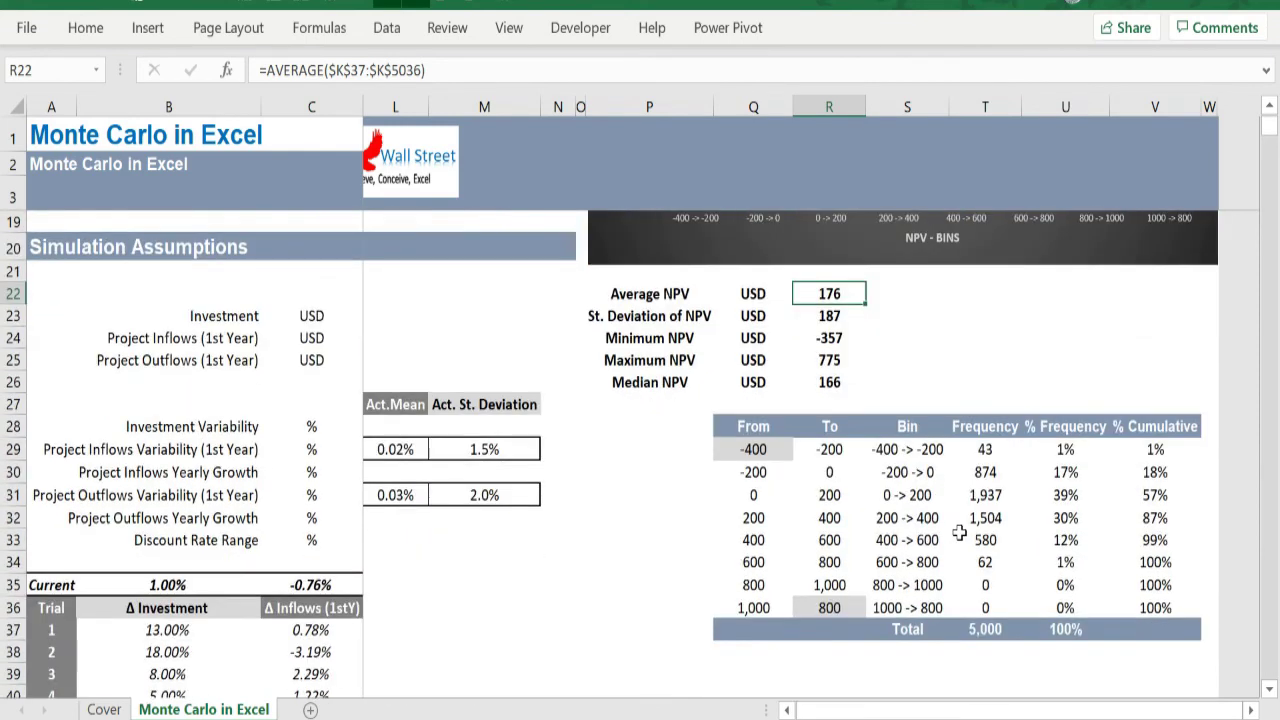
left_click_drag(753, 428, 1153, 630)
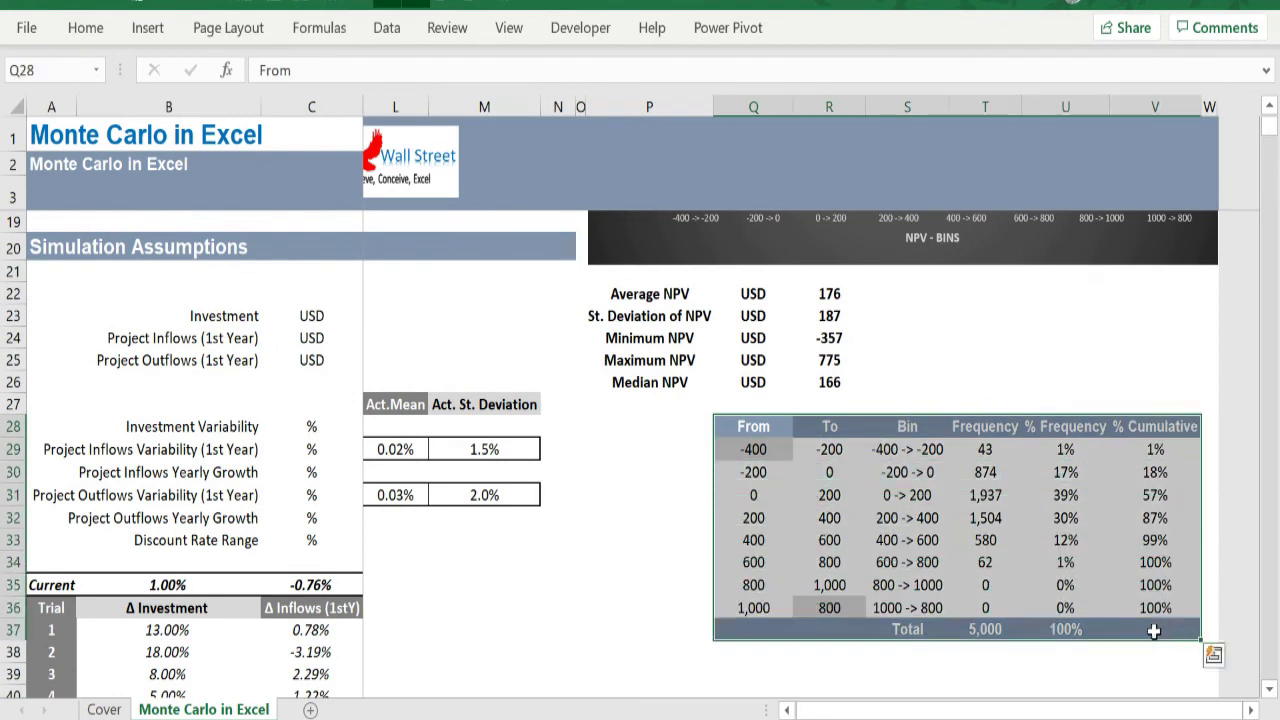
left_click(1000, 630)
key("alt+=")
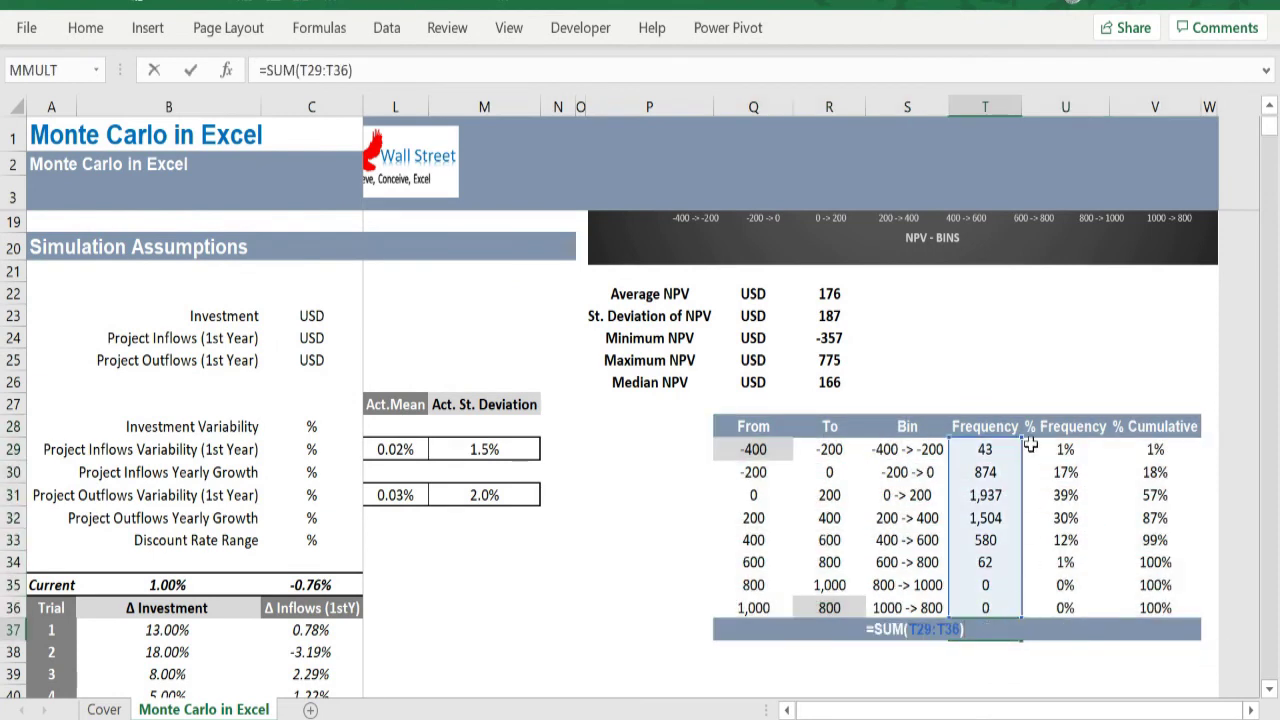
key("ctrl+Return")
left_click(998, 425)
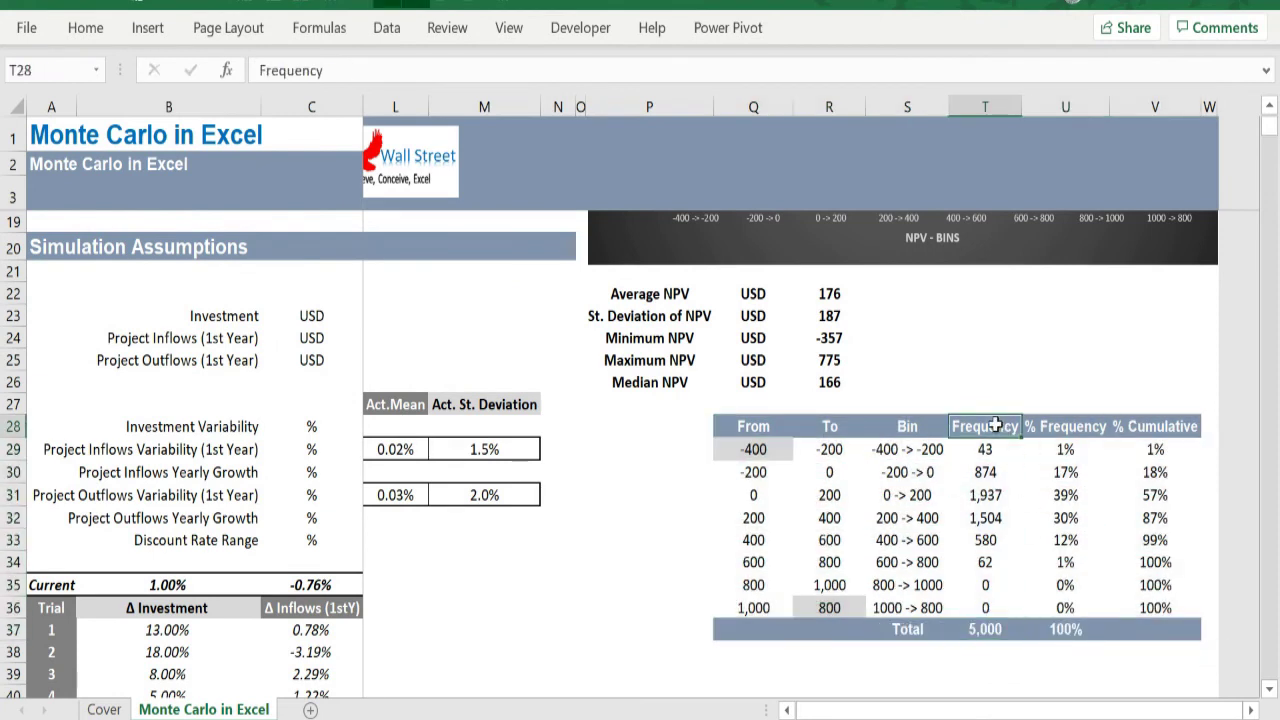
Review the Average, St. Deviation, Minimum, Maximum and Median NPV statistics.
left_click(655, 294)
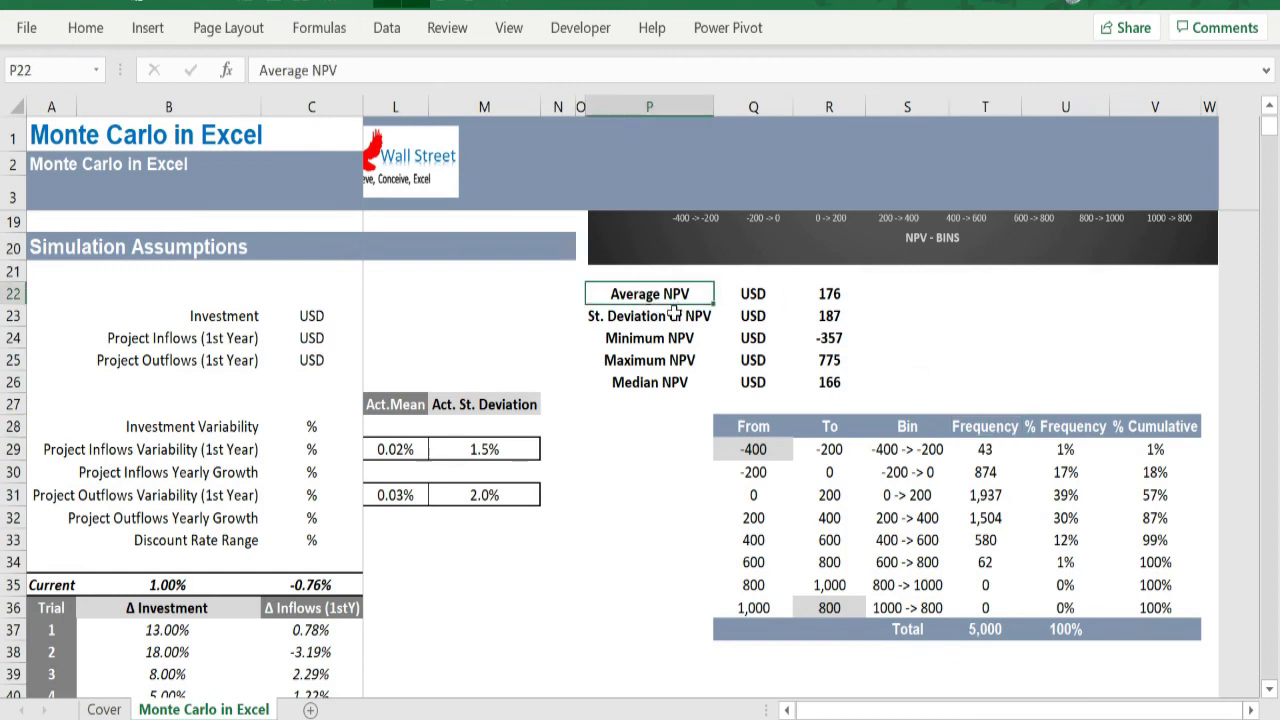
left_click(676, 313)
left_click(822, 316)
left_click(665, 338)
left_click(822, 336)
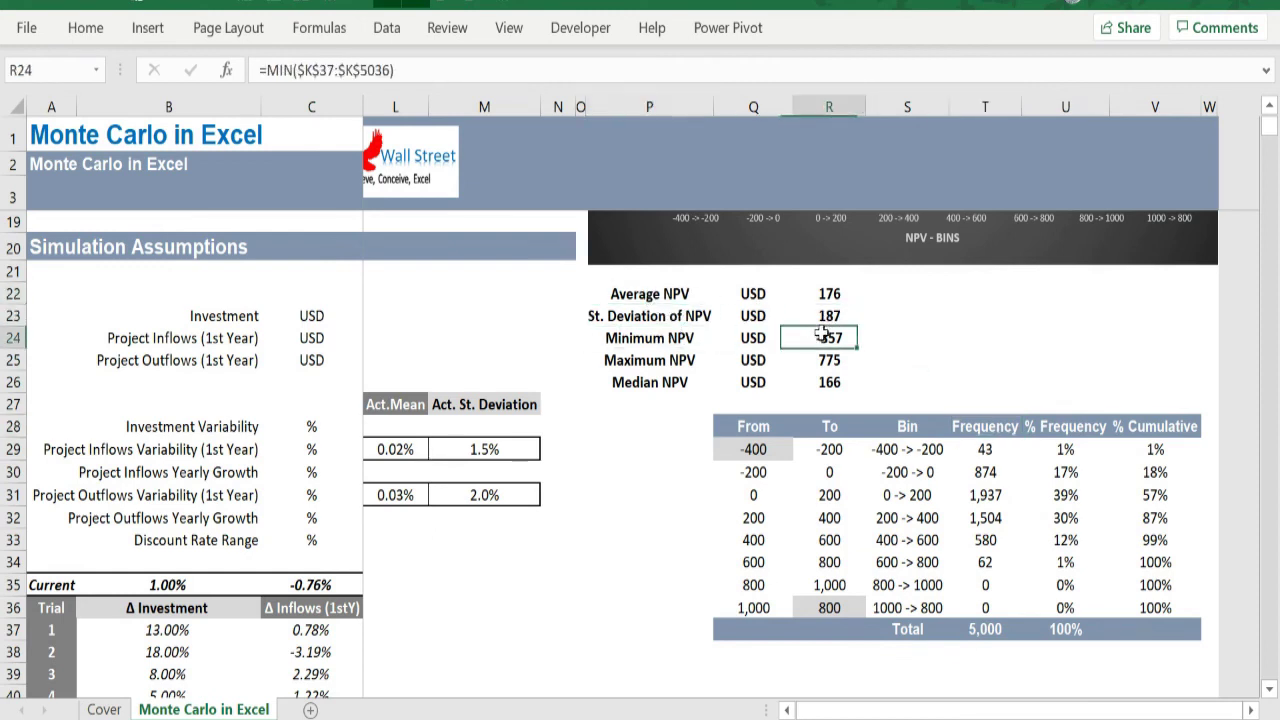
left_click(665, 360)
left_click(810, 360)
left_click_drag(648, 383, 850, 383)
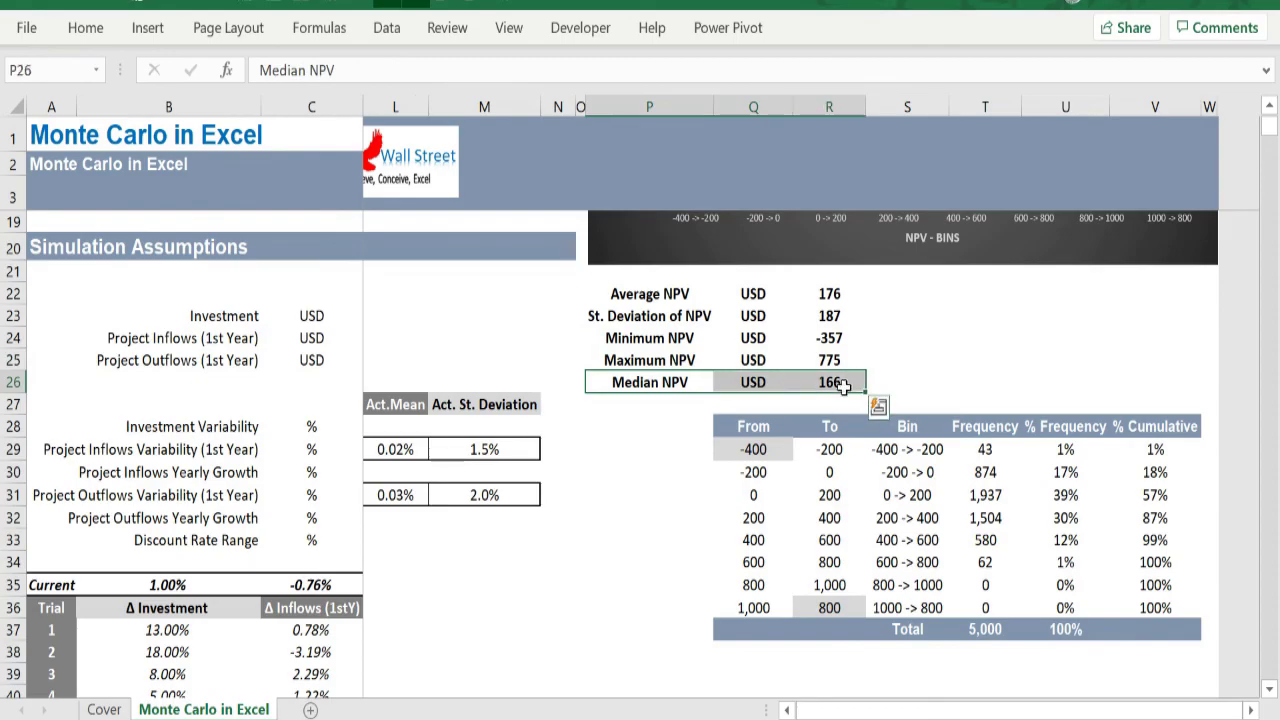